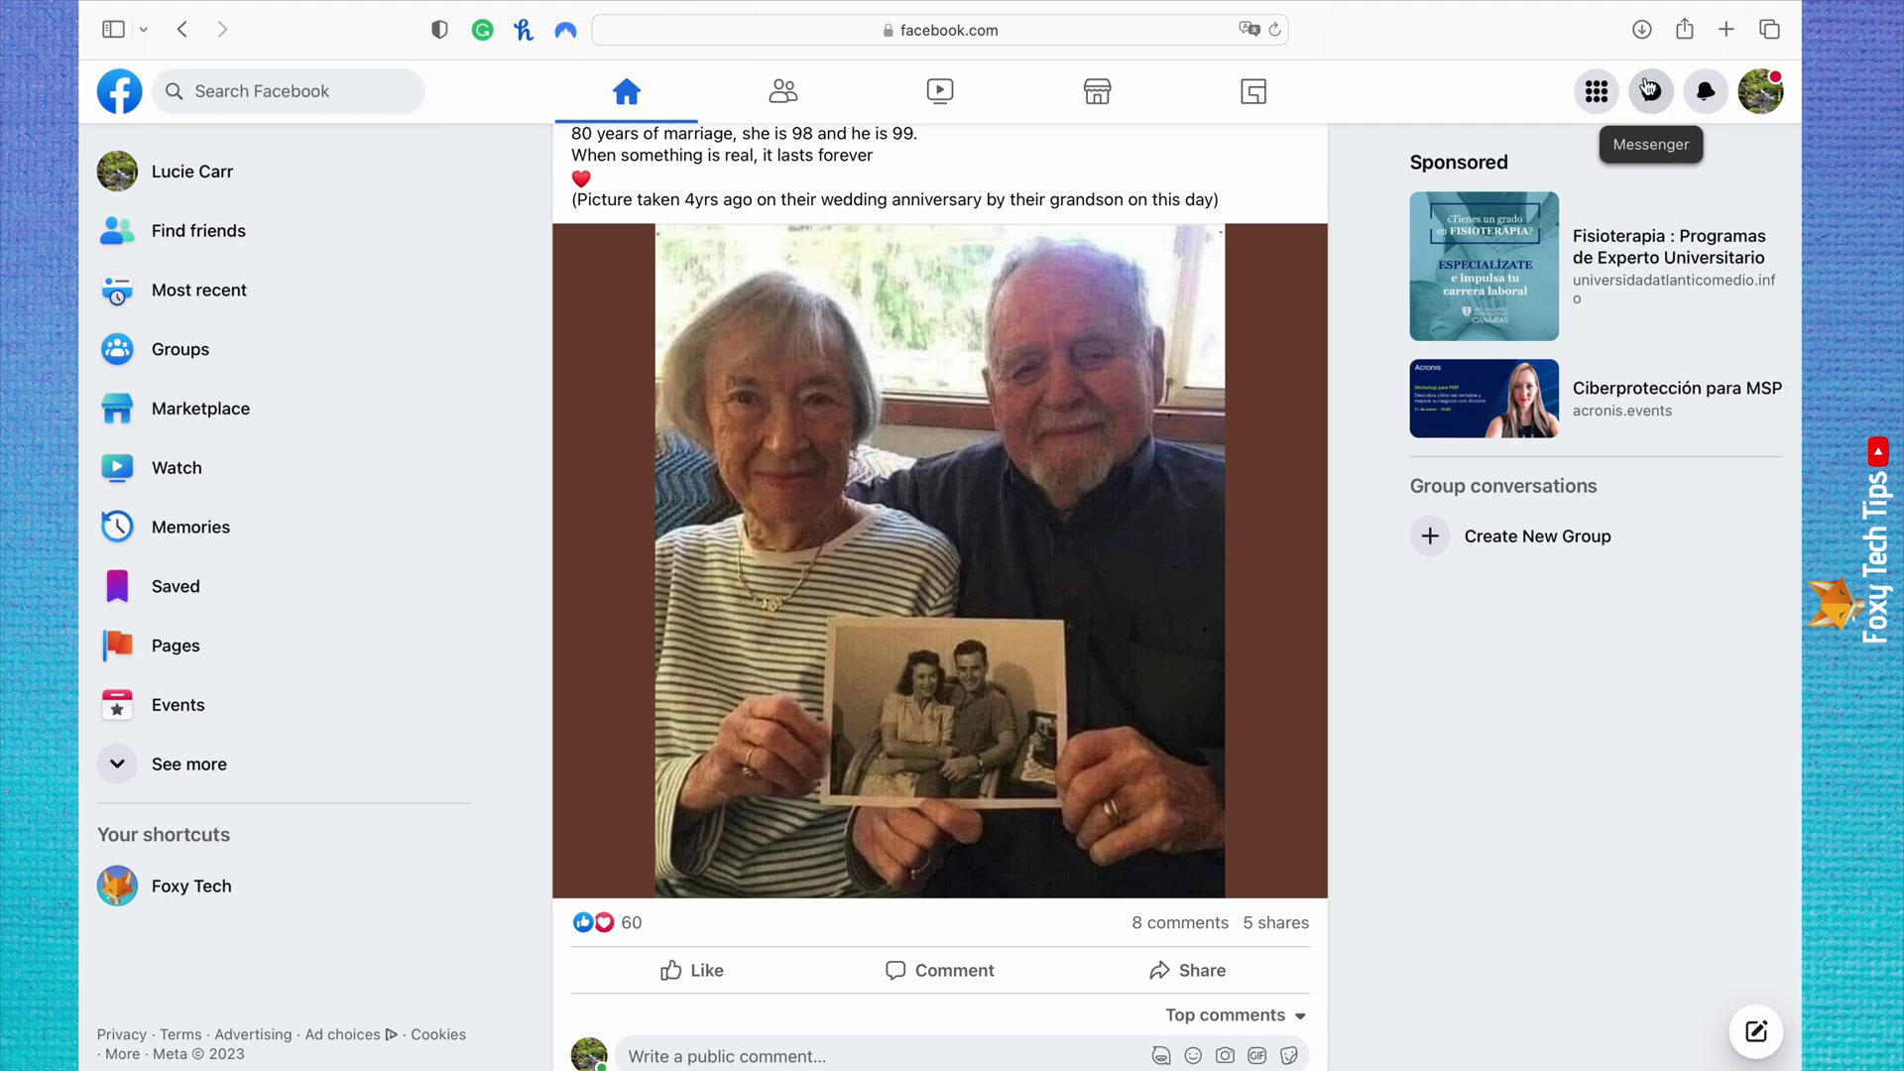
{"action": "left_click", "coordinate": [1654, 99]}
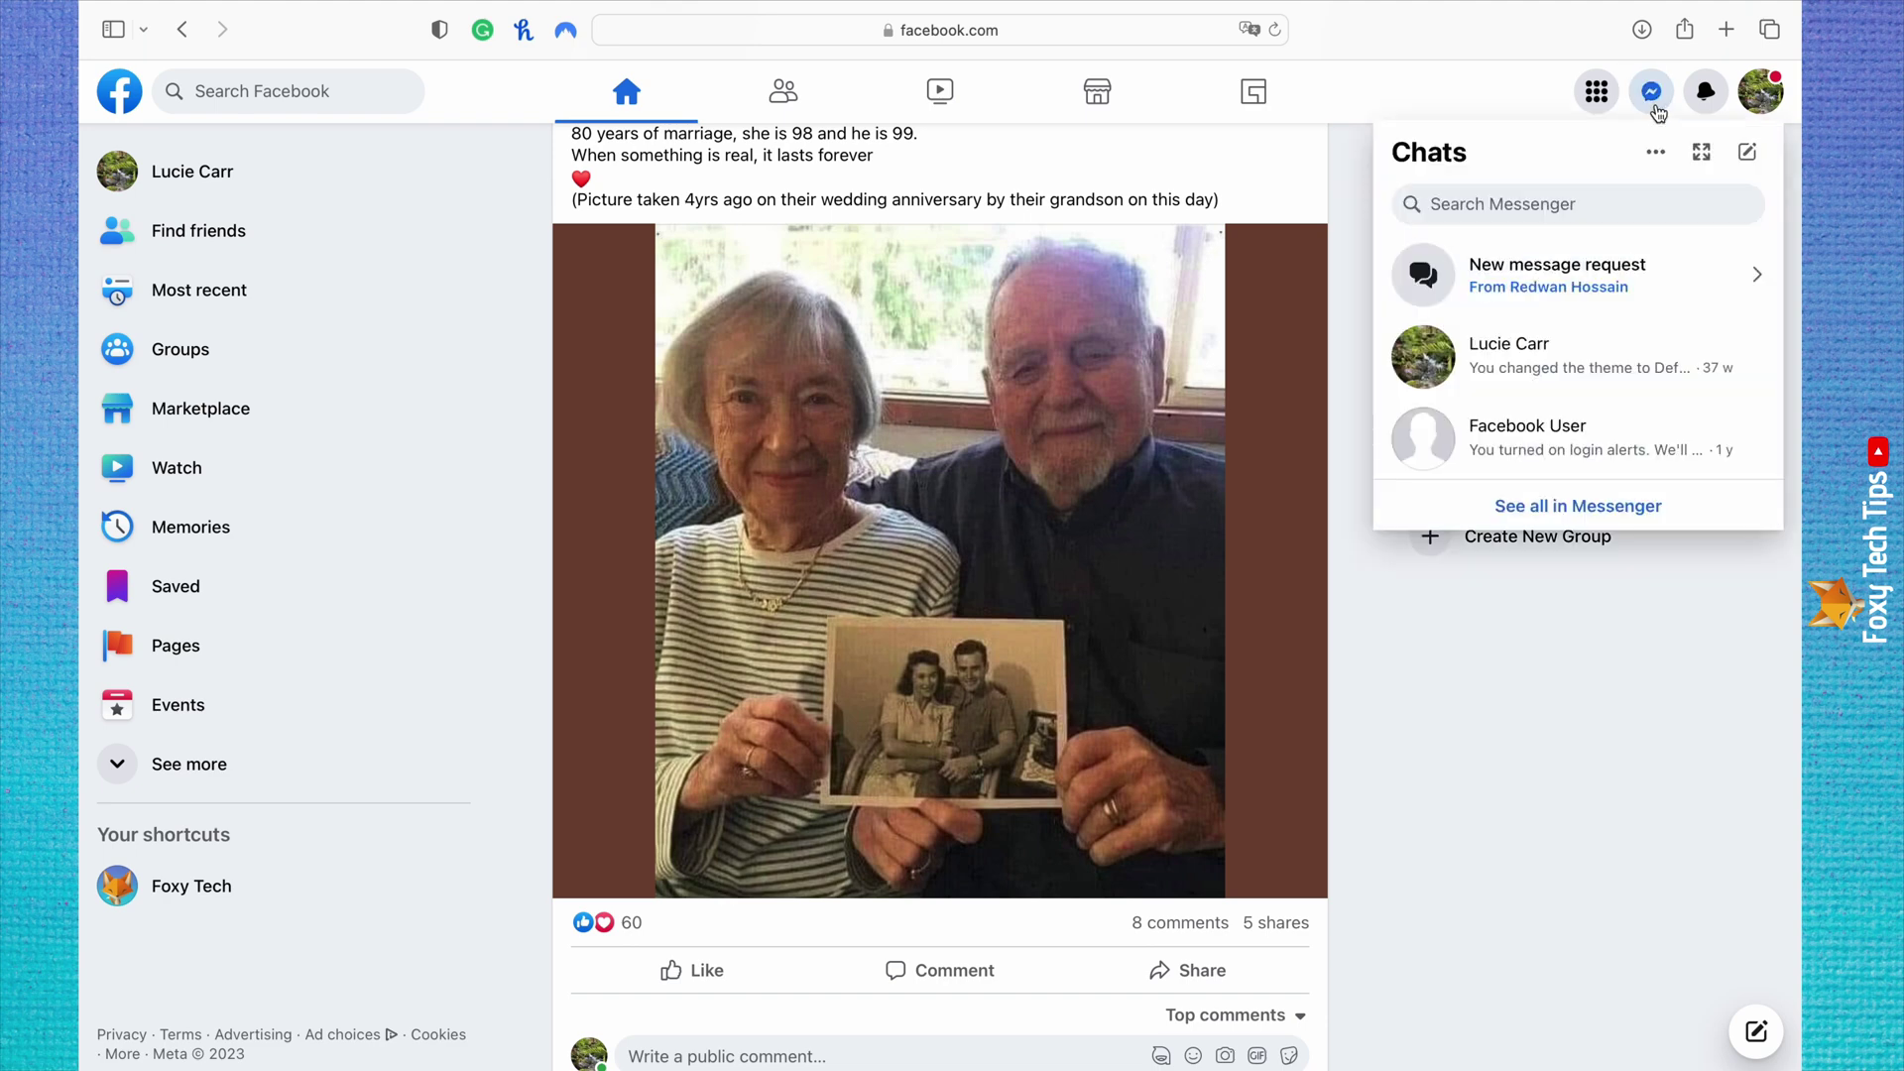
{"action": "left_click", "coordinate": [1656, 156]}
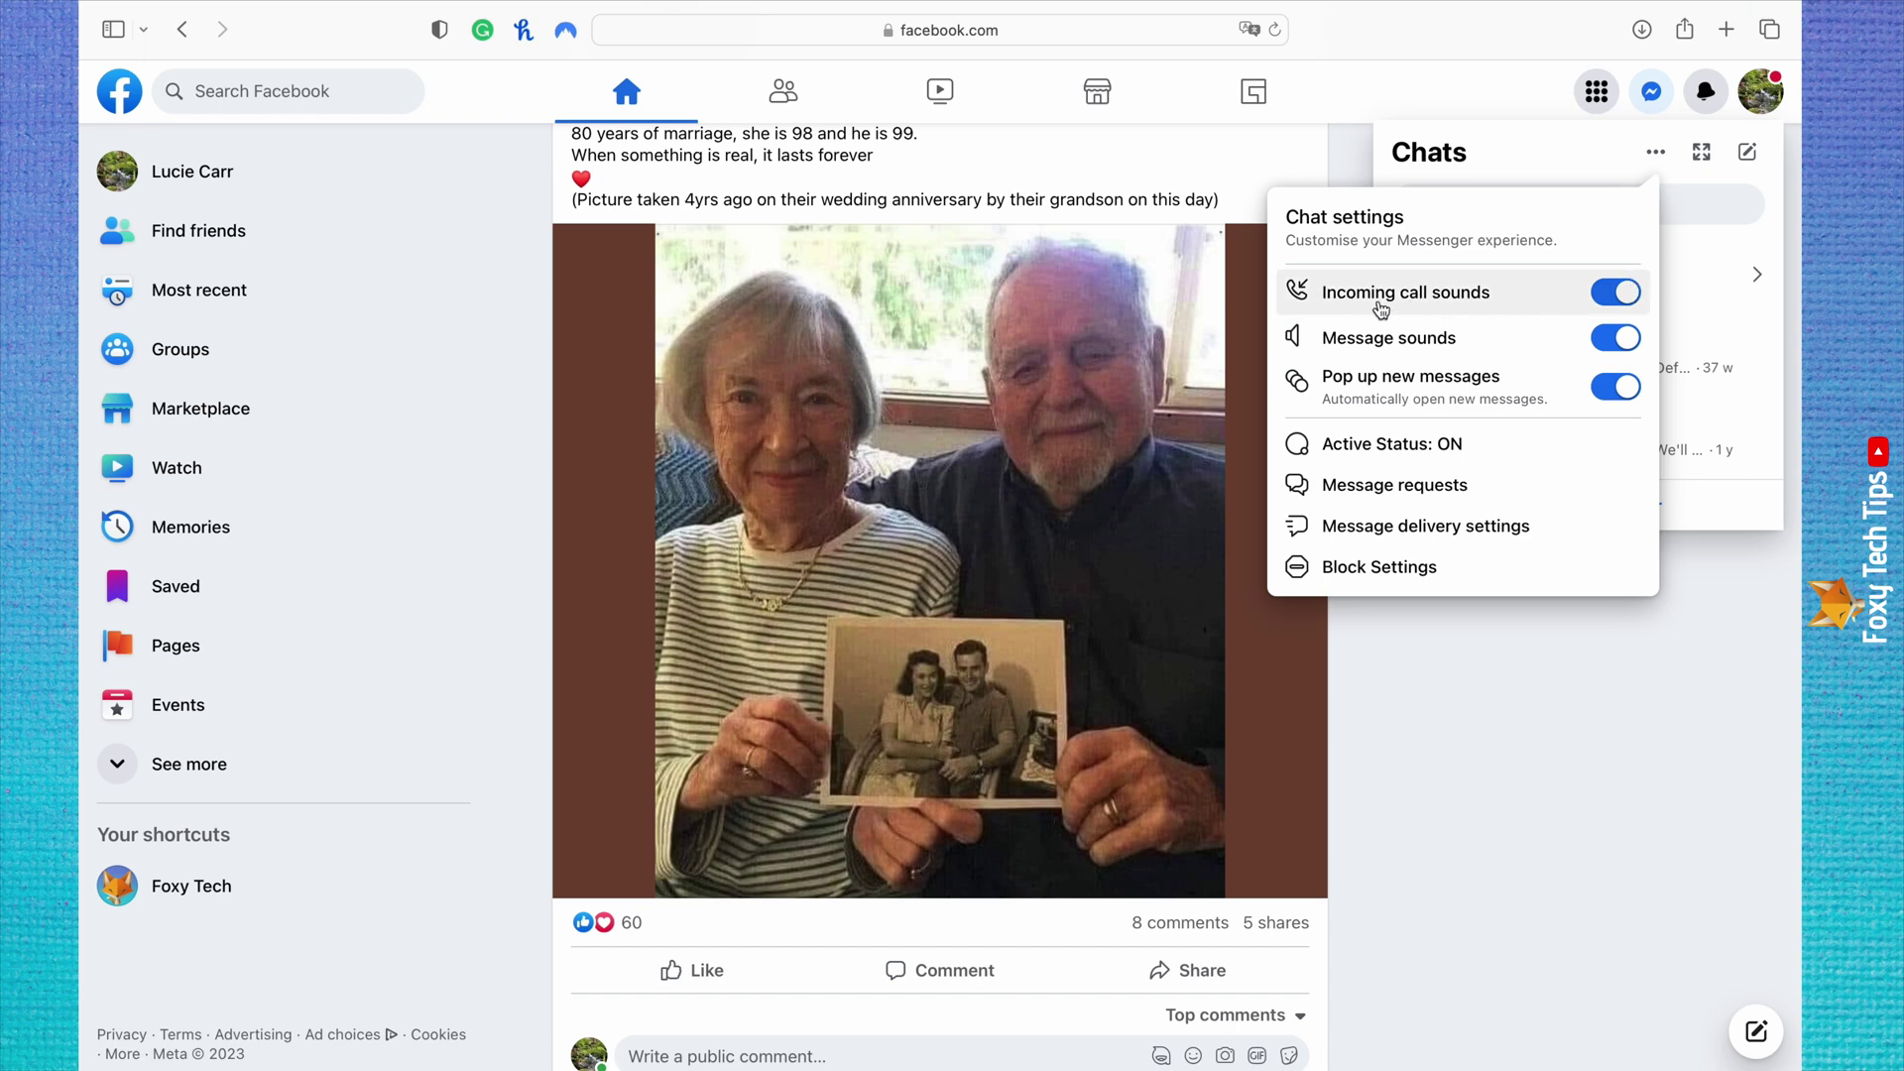
{"action": "left_click", "coordinate": [1376, 897]}
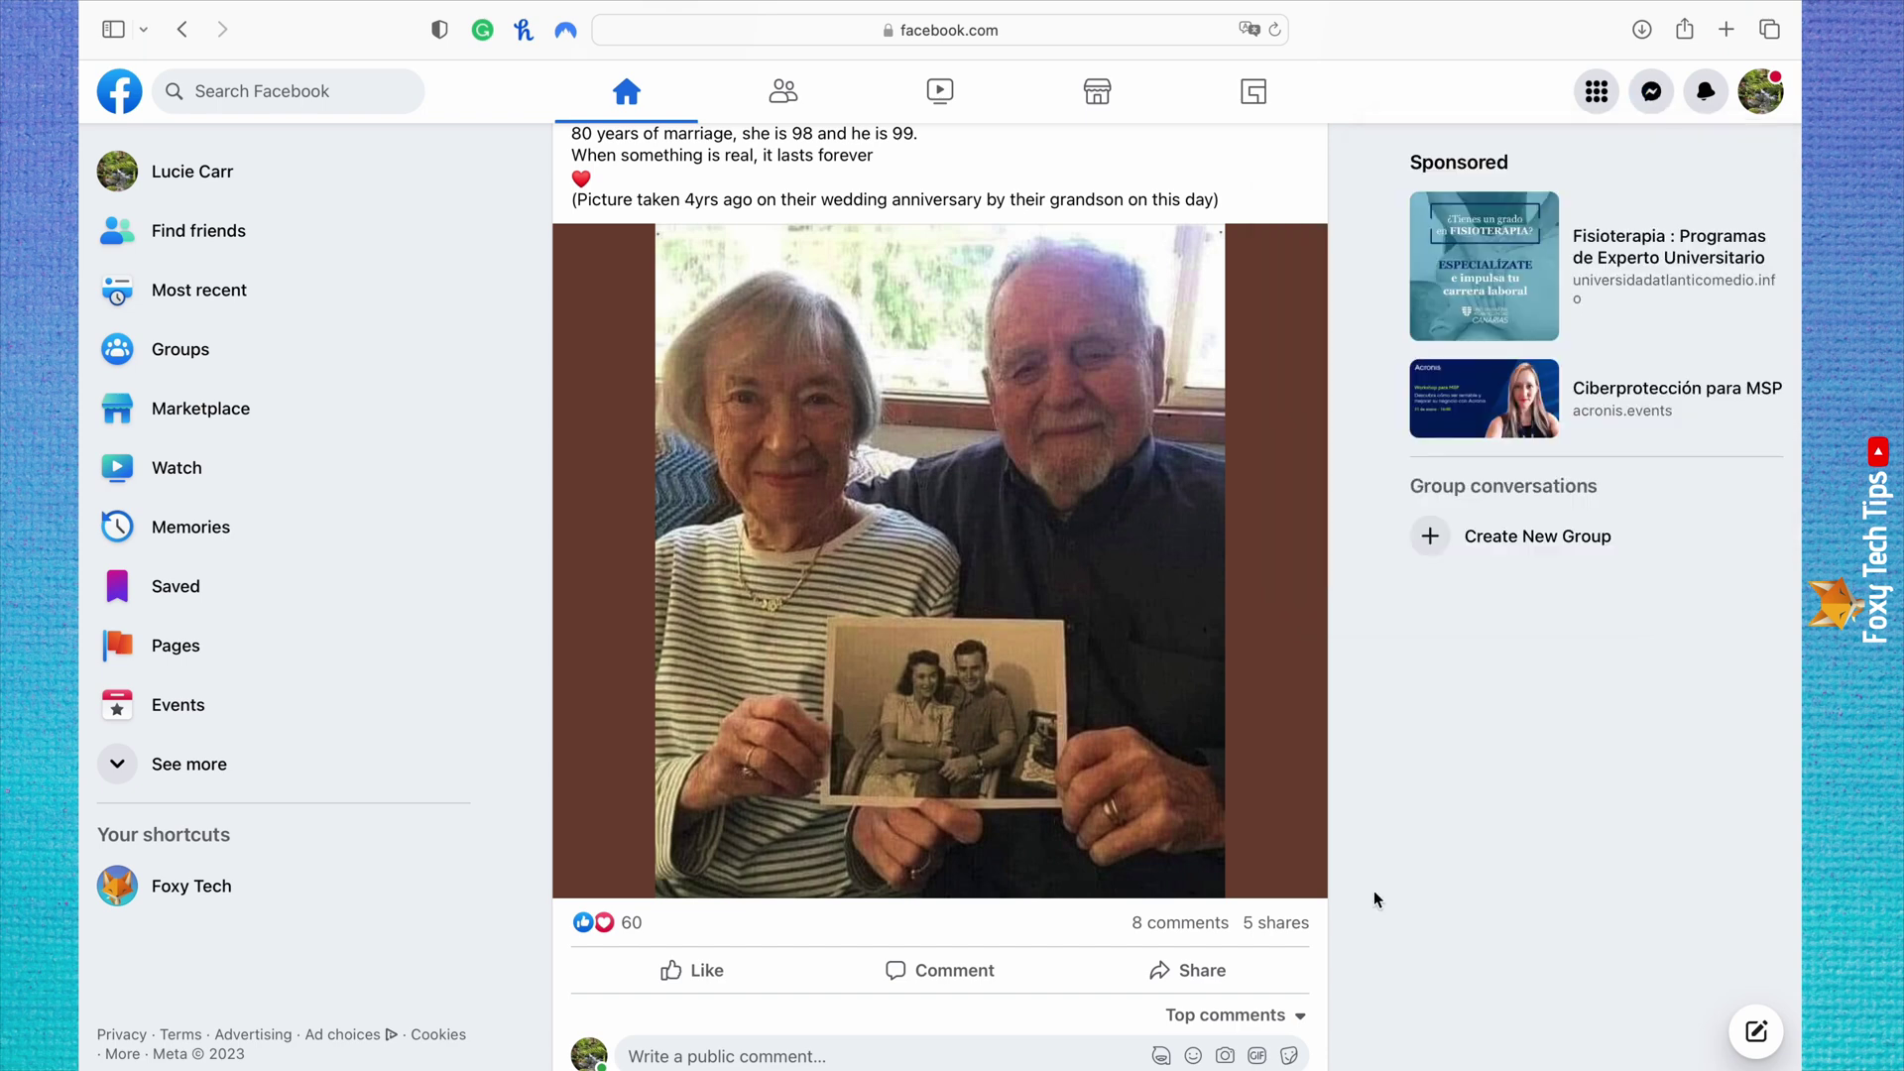
- Turn off incoming call sounds in the Messenger chat settings, disabling video and voice calls until turned back on
{"action": "mouse_move", "coordinate": [1594, 203]}
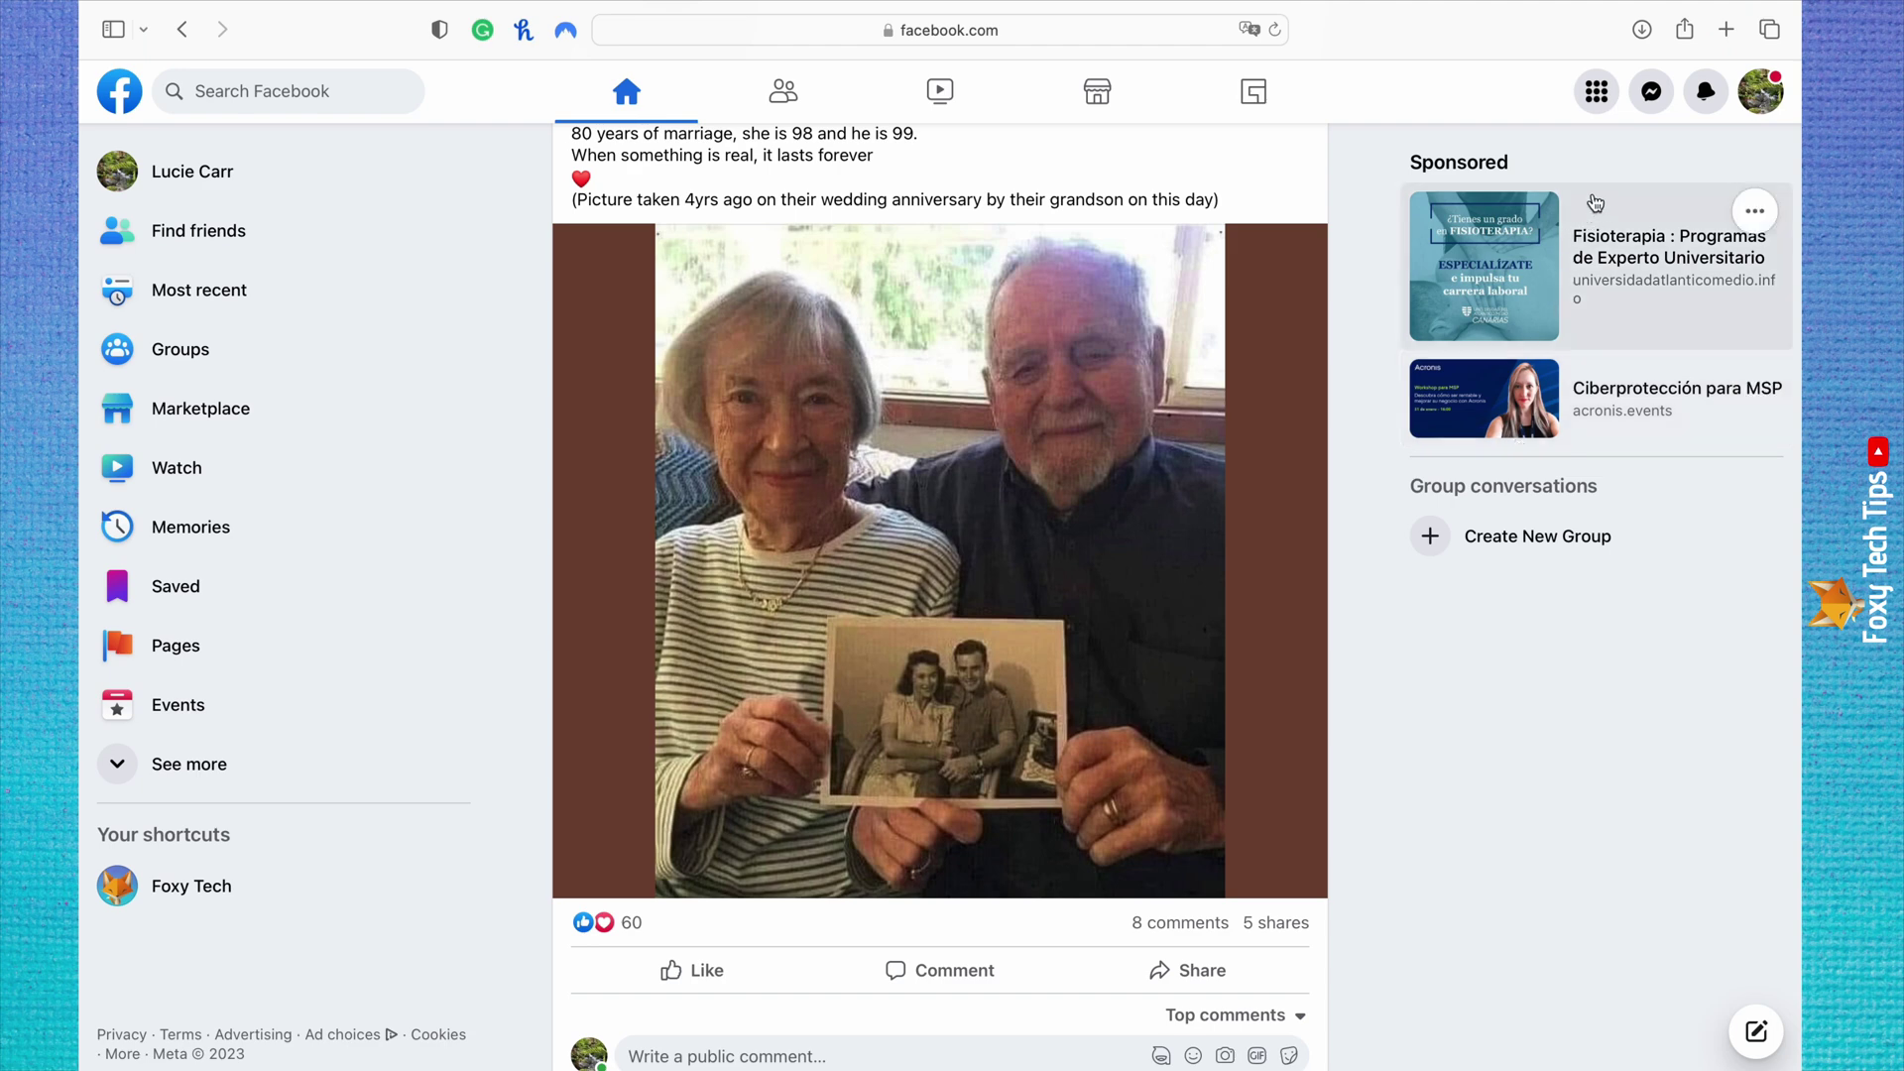
{"action": "left_click", "coordinate": [1653, 94]}
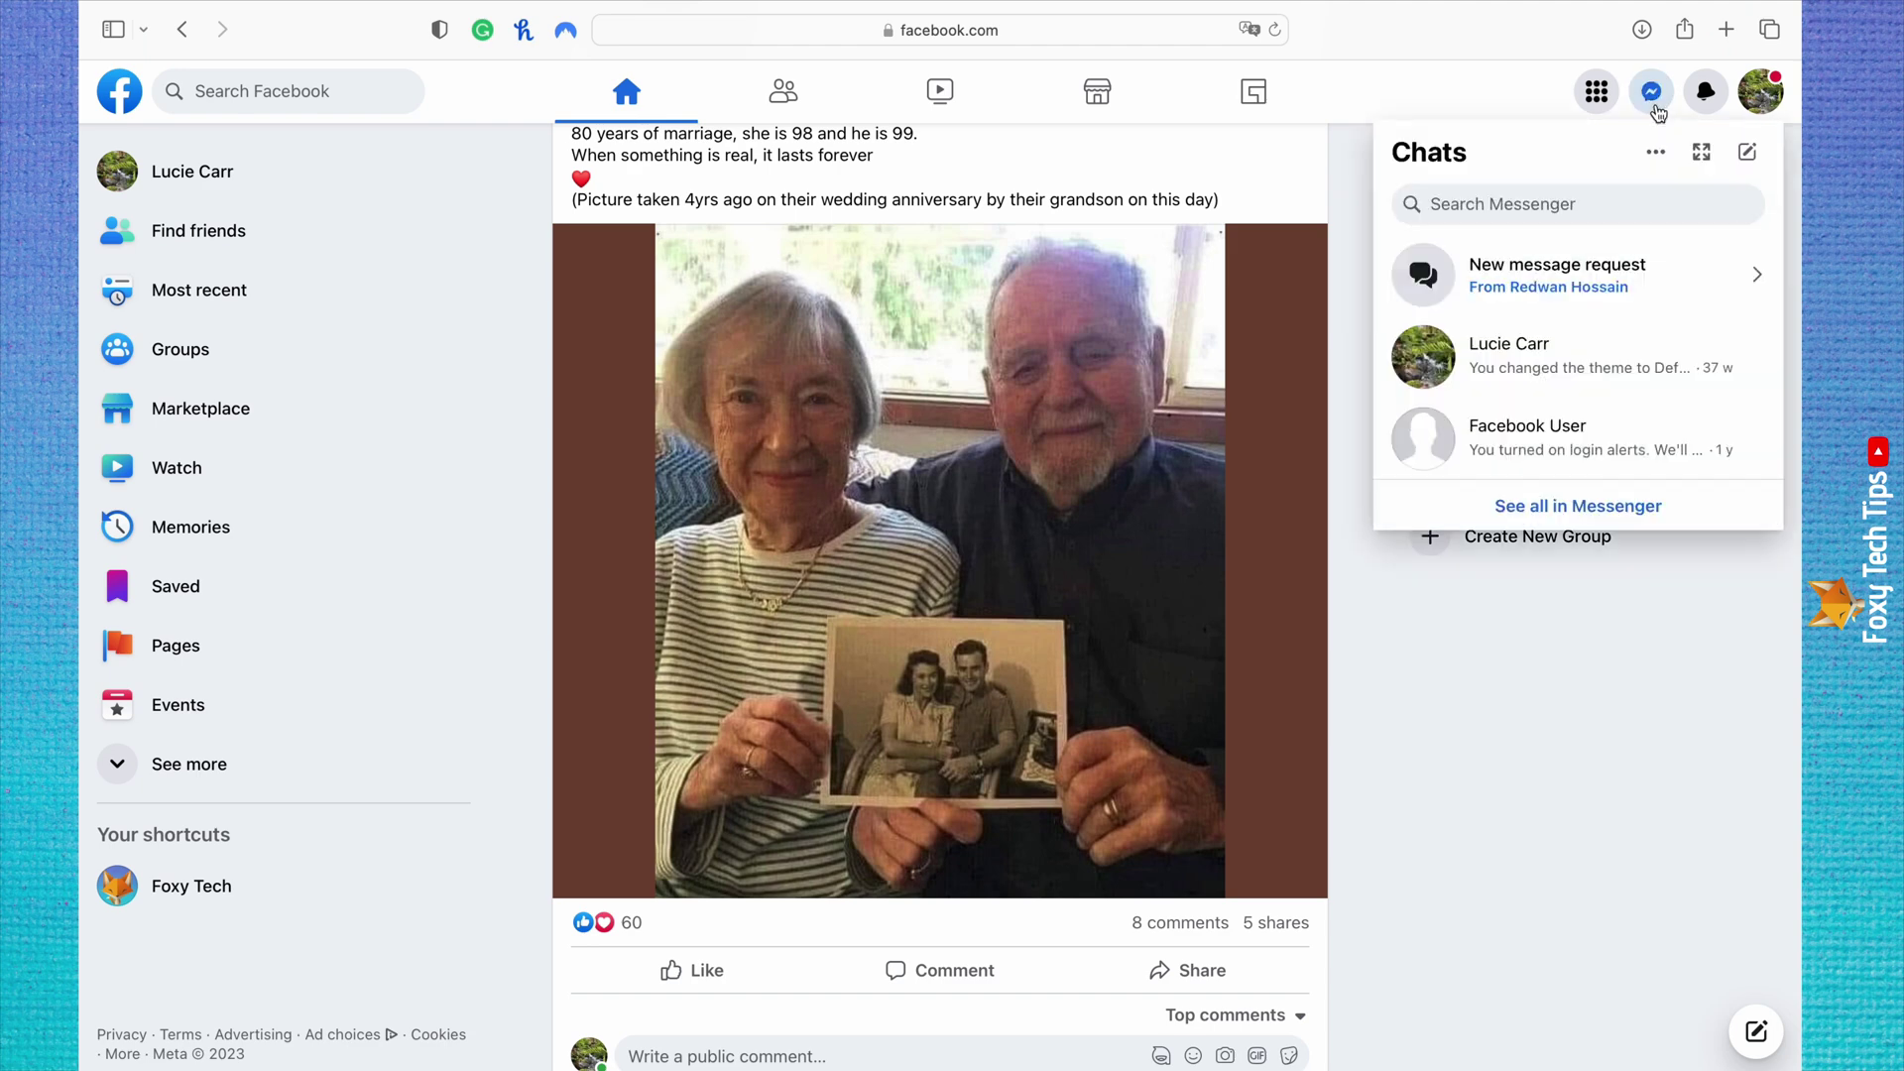
{"action": "left_click", "coordinate": [1656, 158]}
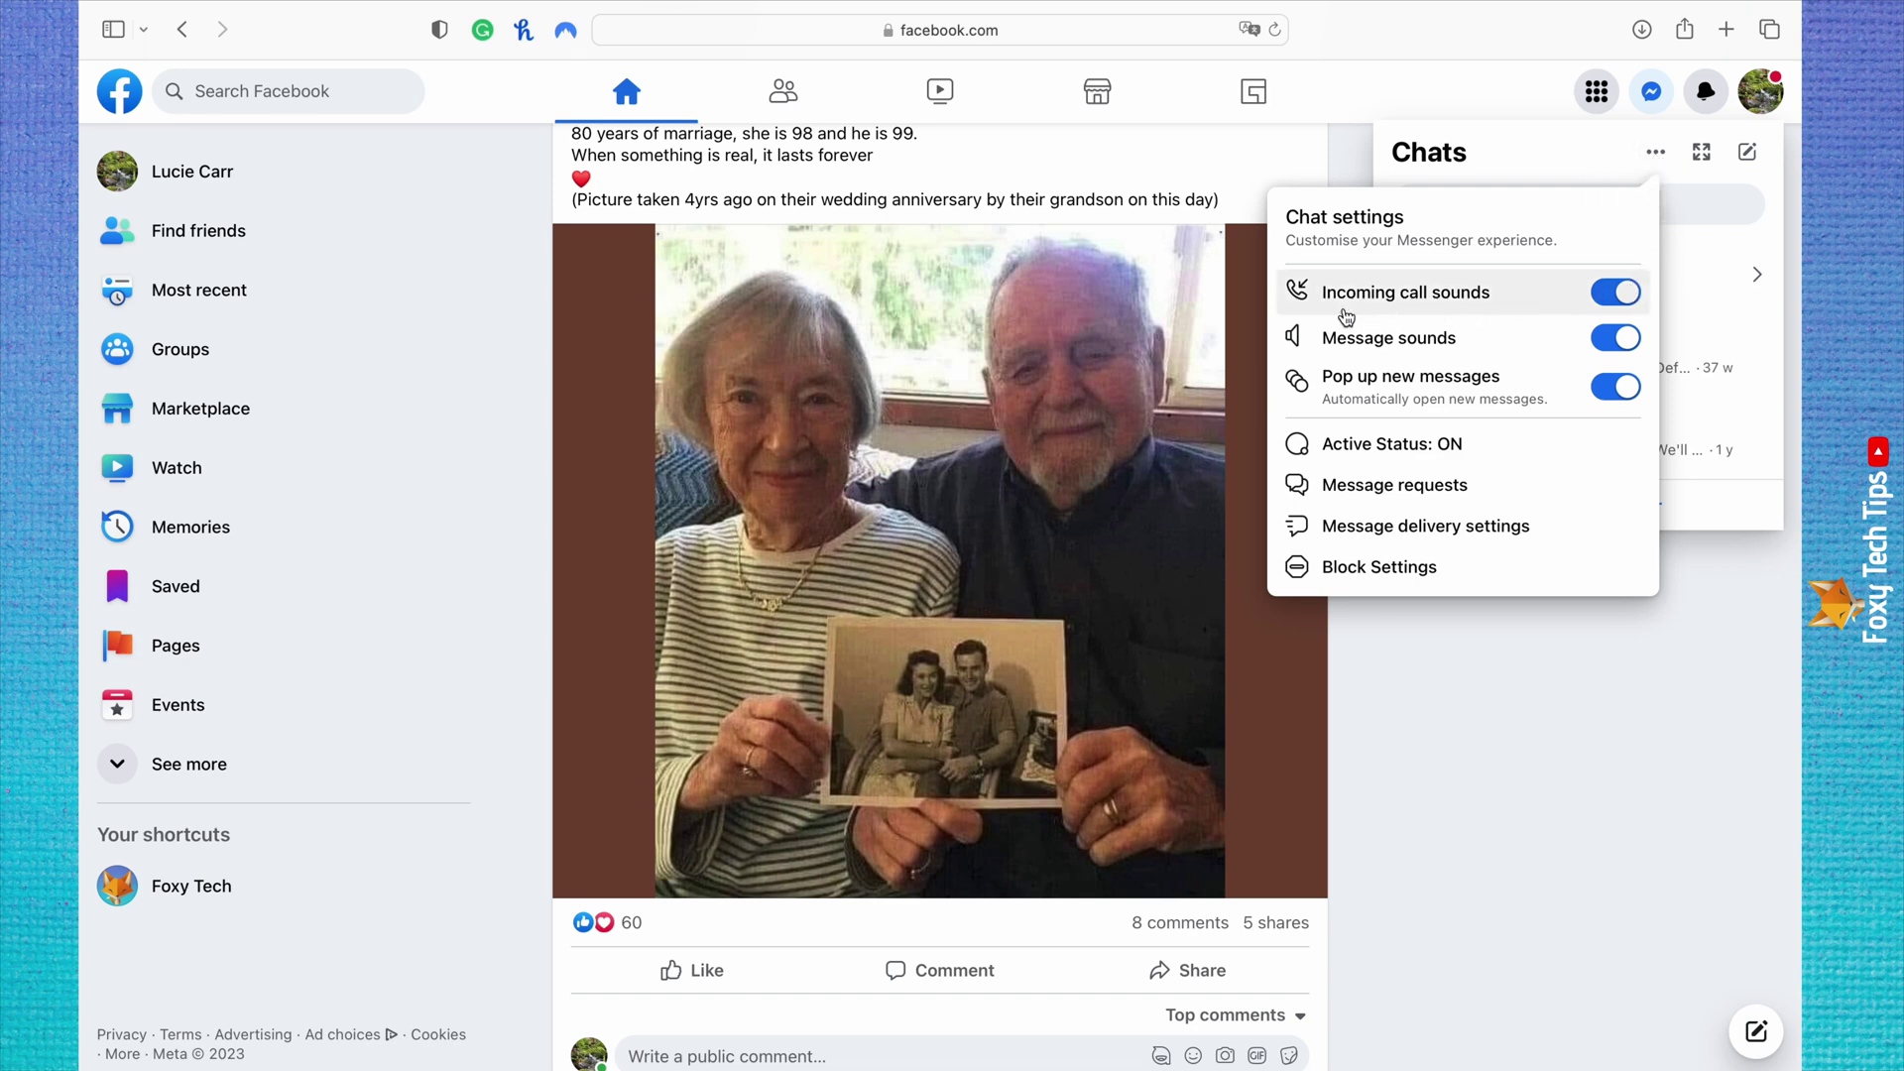
{"action": "left_click", "coordinate": [1615, 293]}
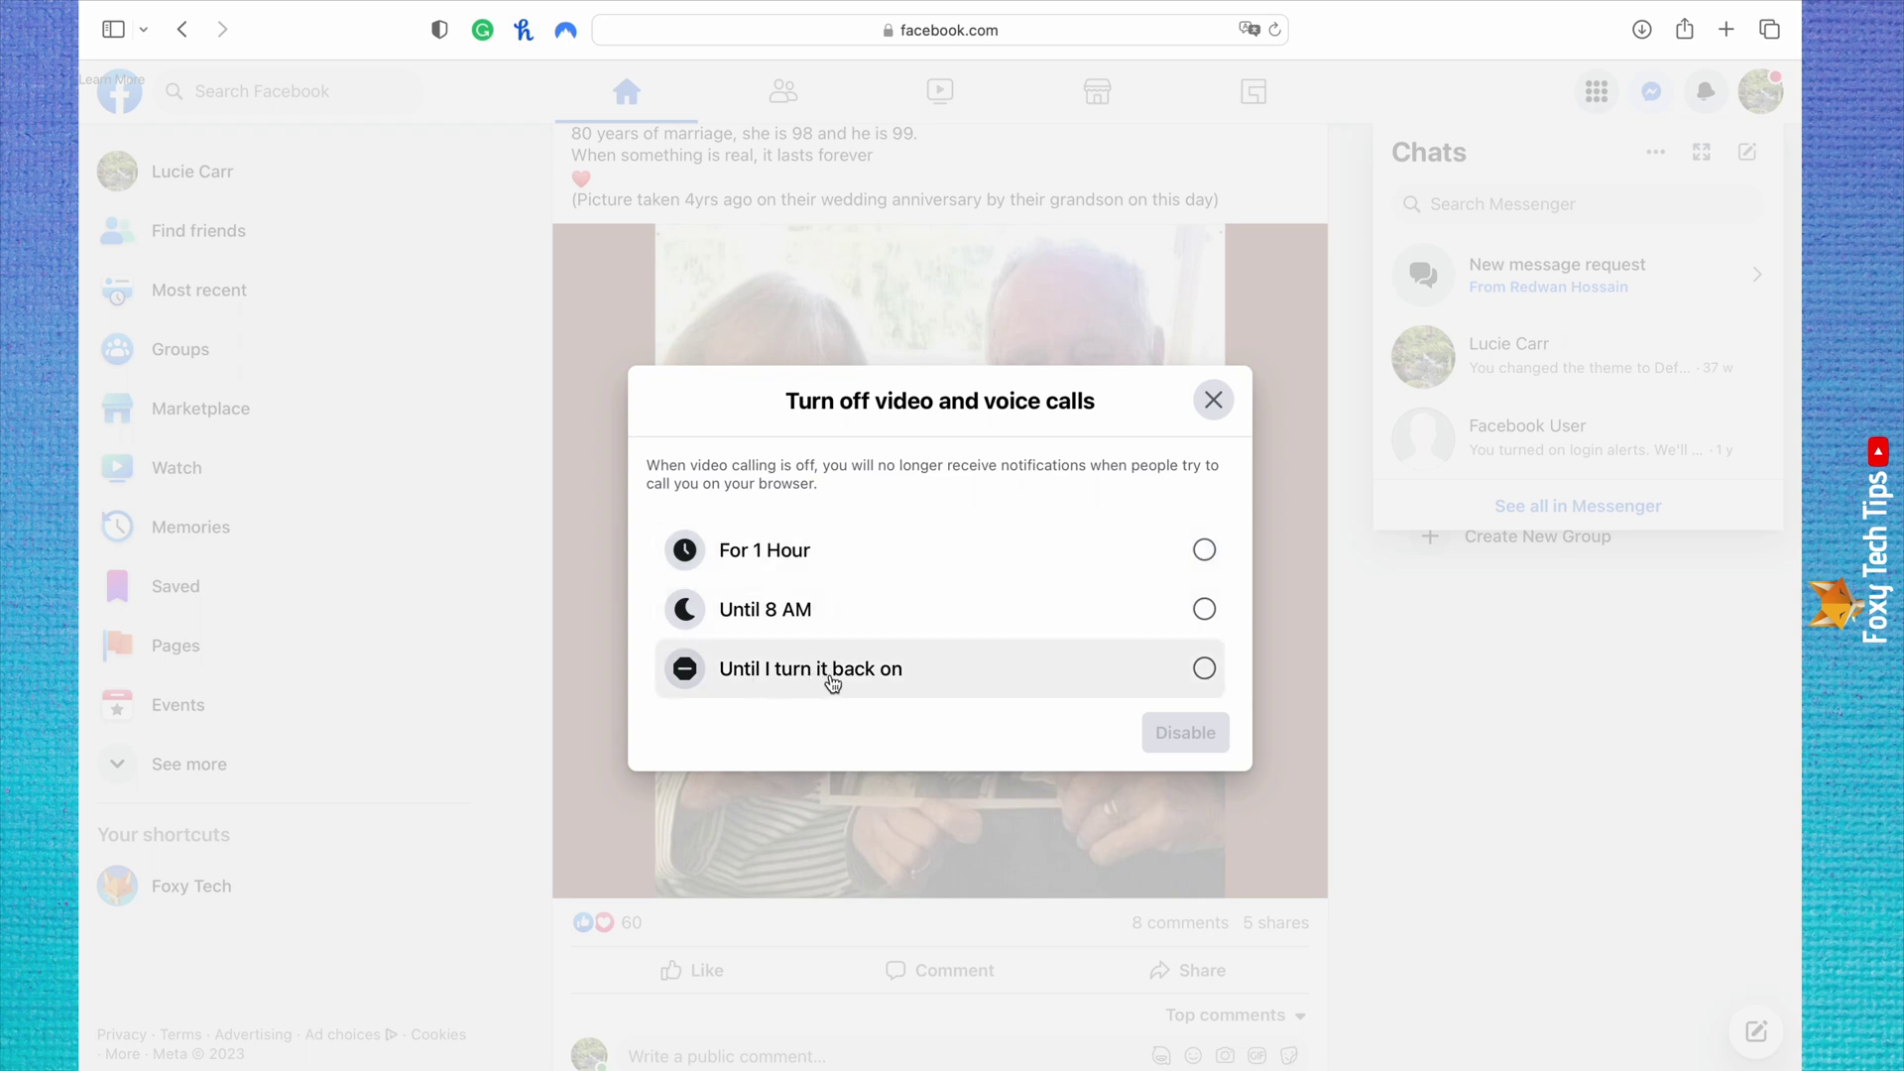
{"action": "left_click", "coordinate": [989, 672]}
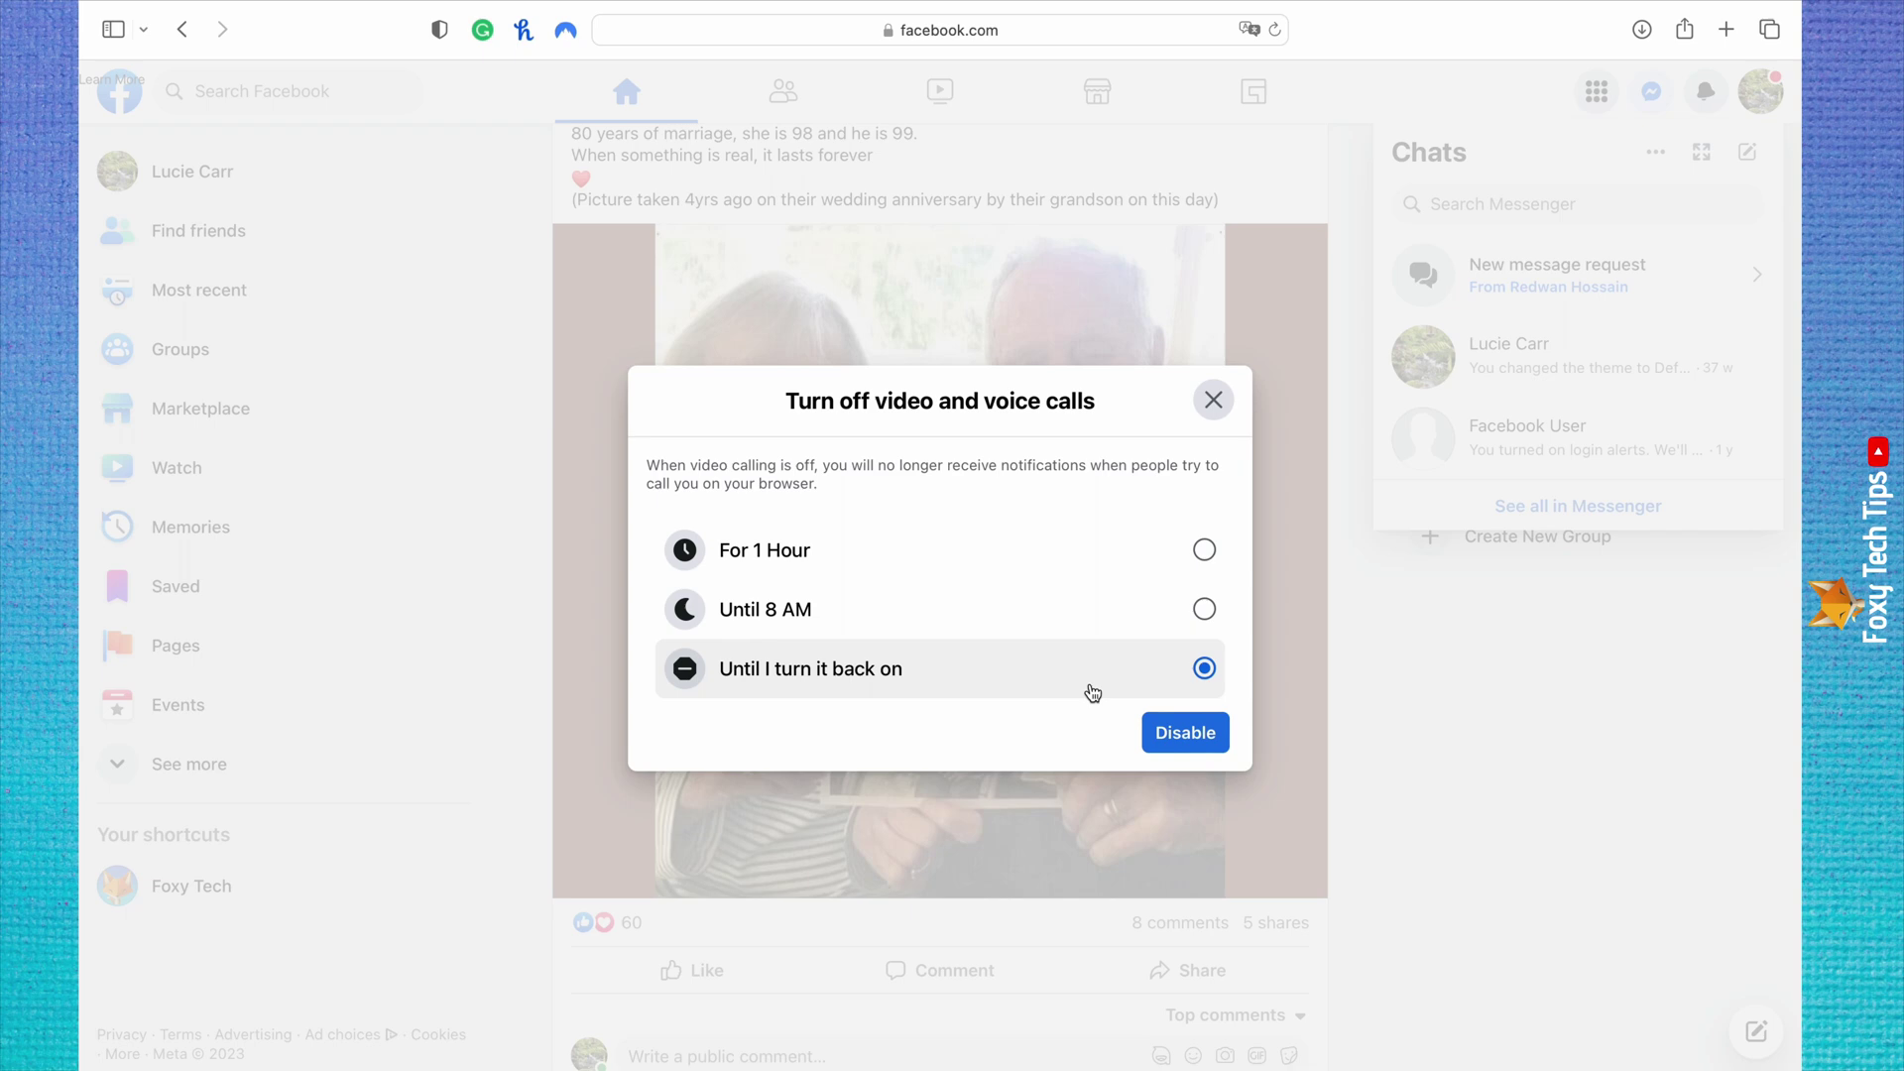
{"action": "left_click", "coordinate": [1183, 744]}
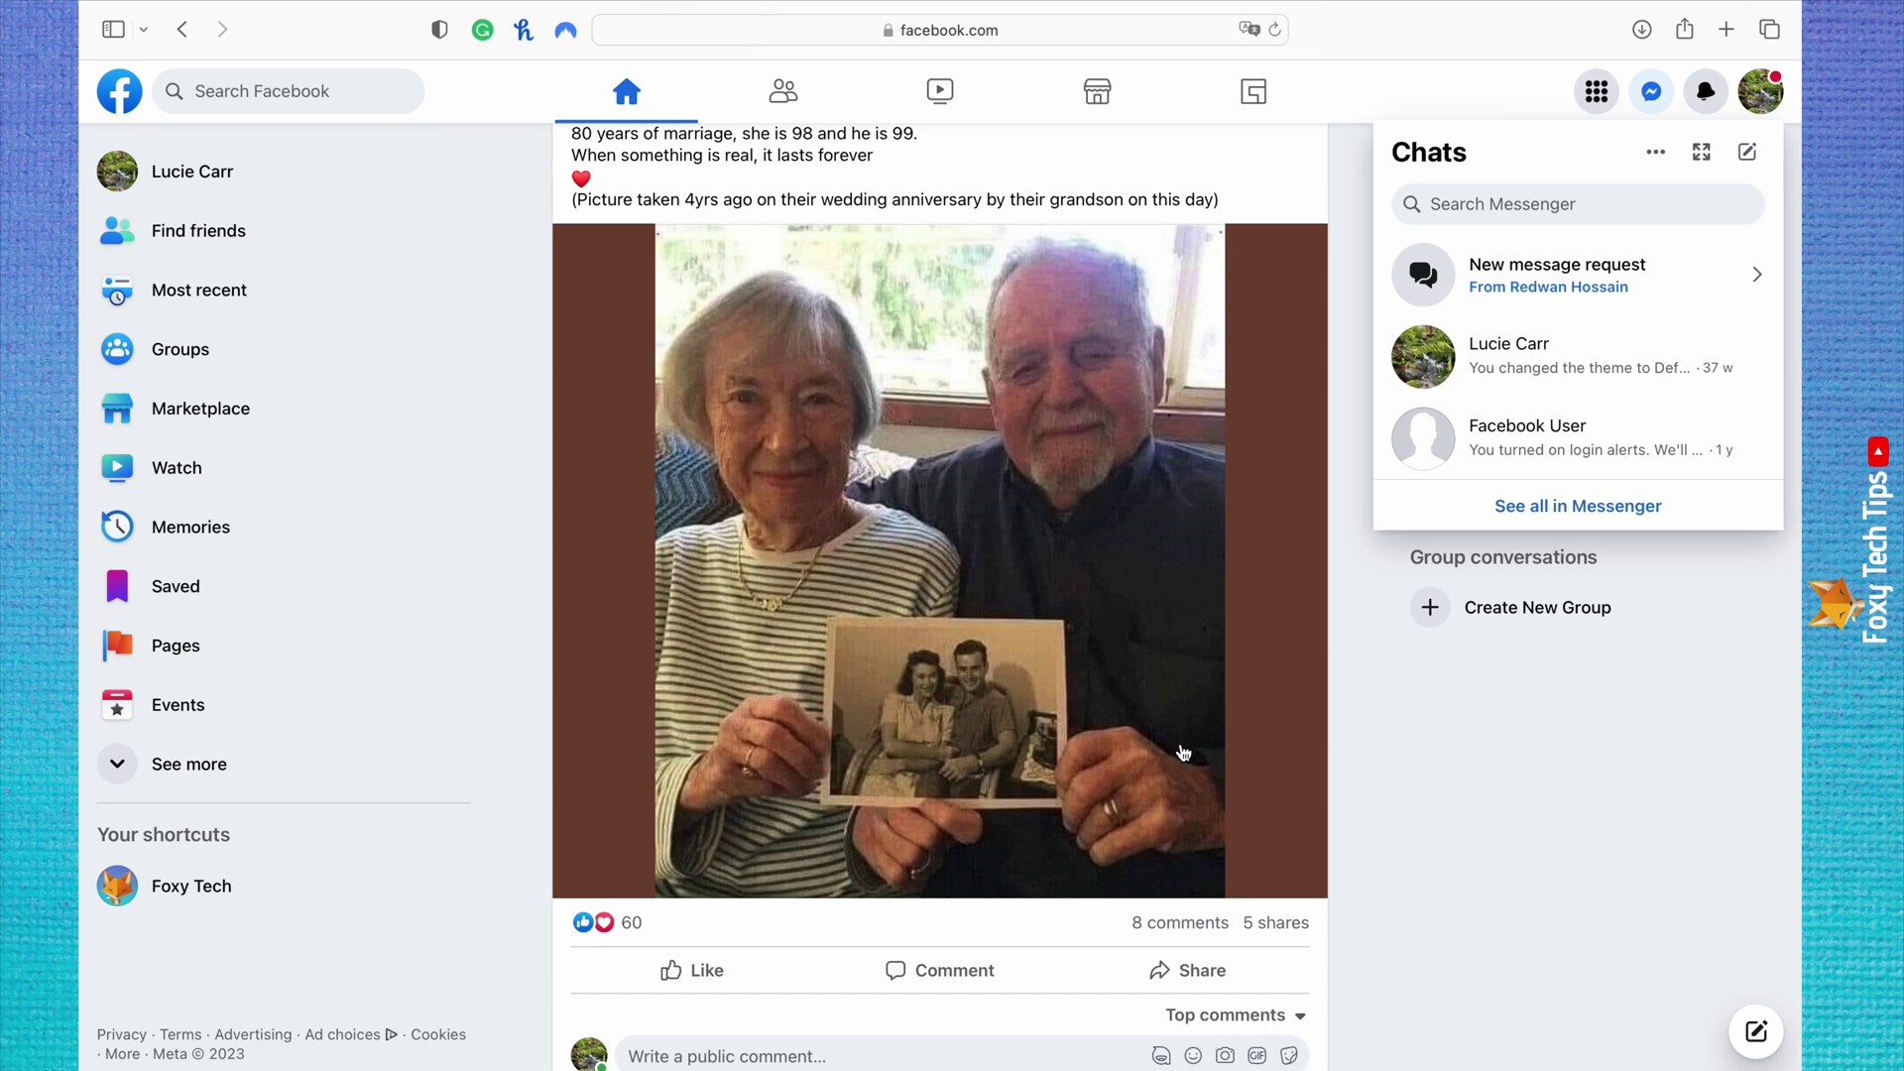
{"action": "left_click", "coordinate": [1655, 154]}
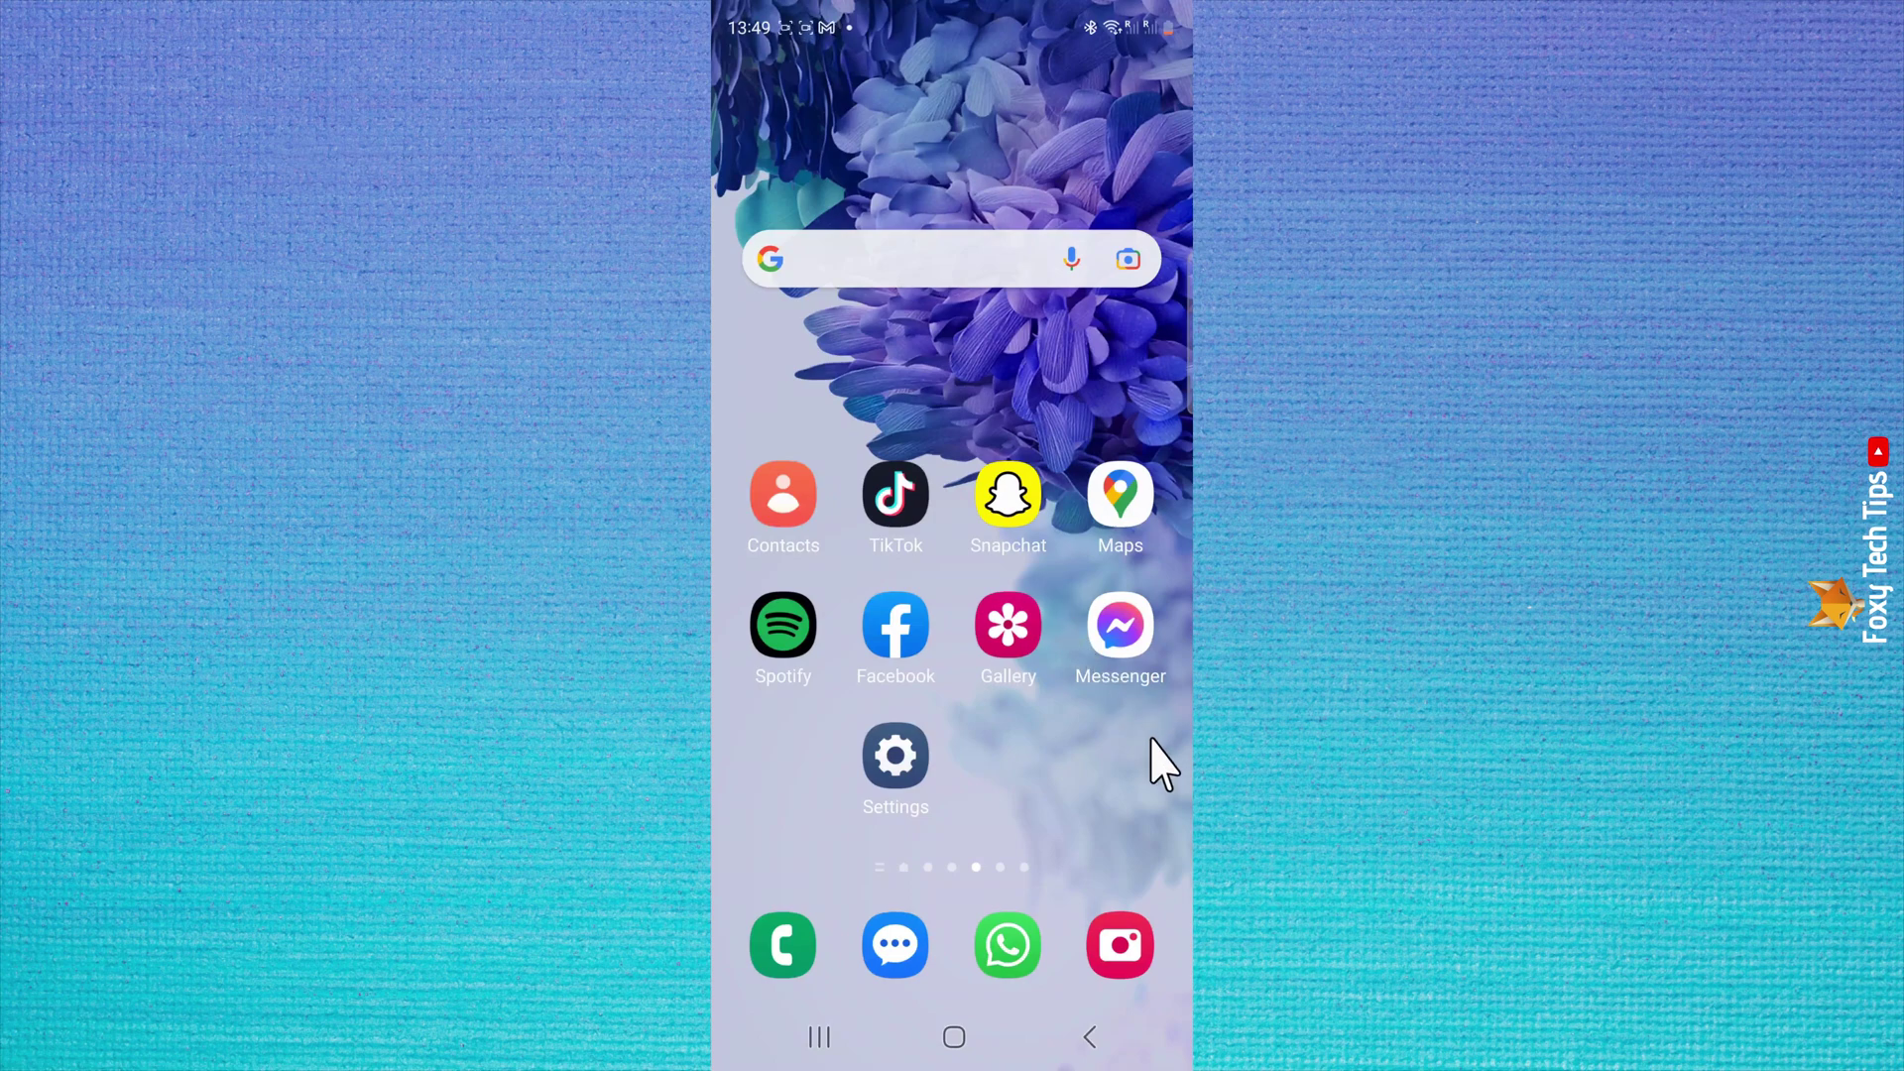
- Switch to the Messenger app on the phone and mute its notifications for 24 hours
{"action": "left_click", "coordinate": [1129, 627]}
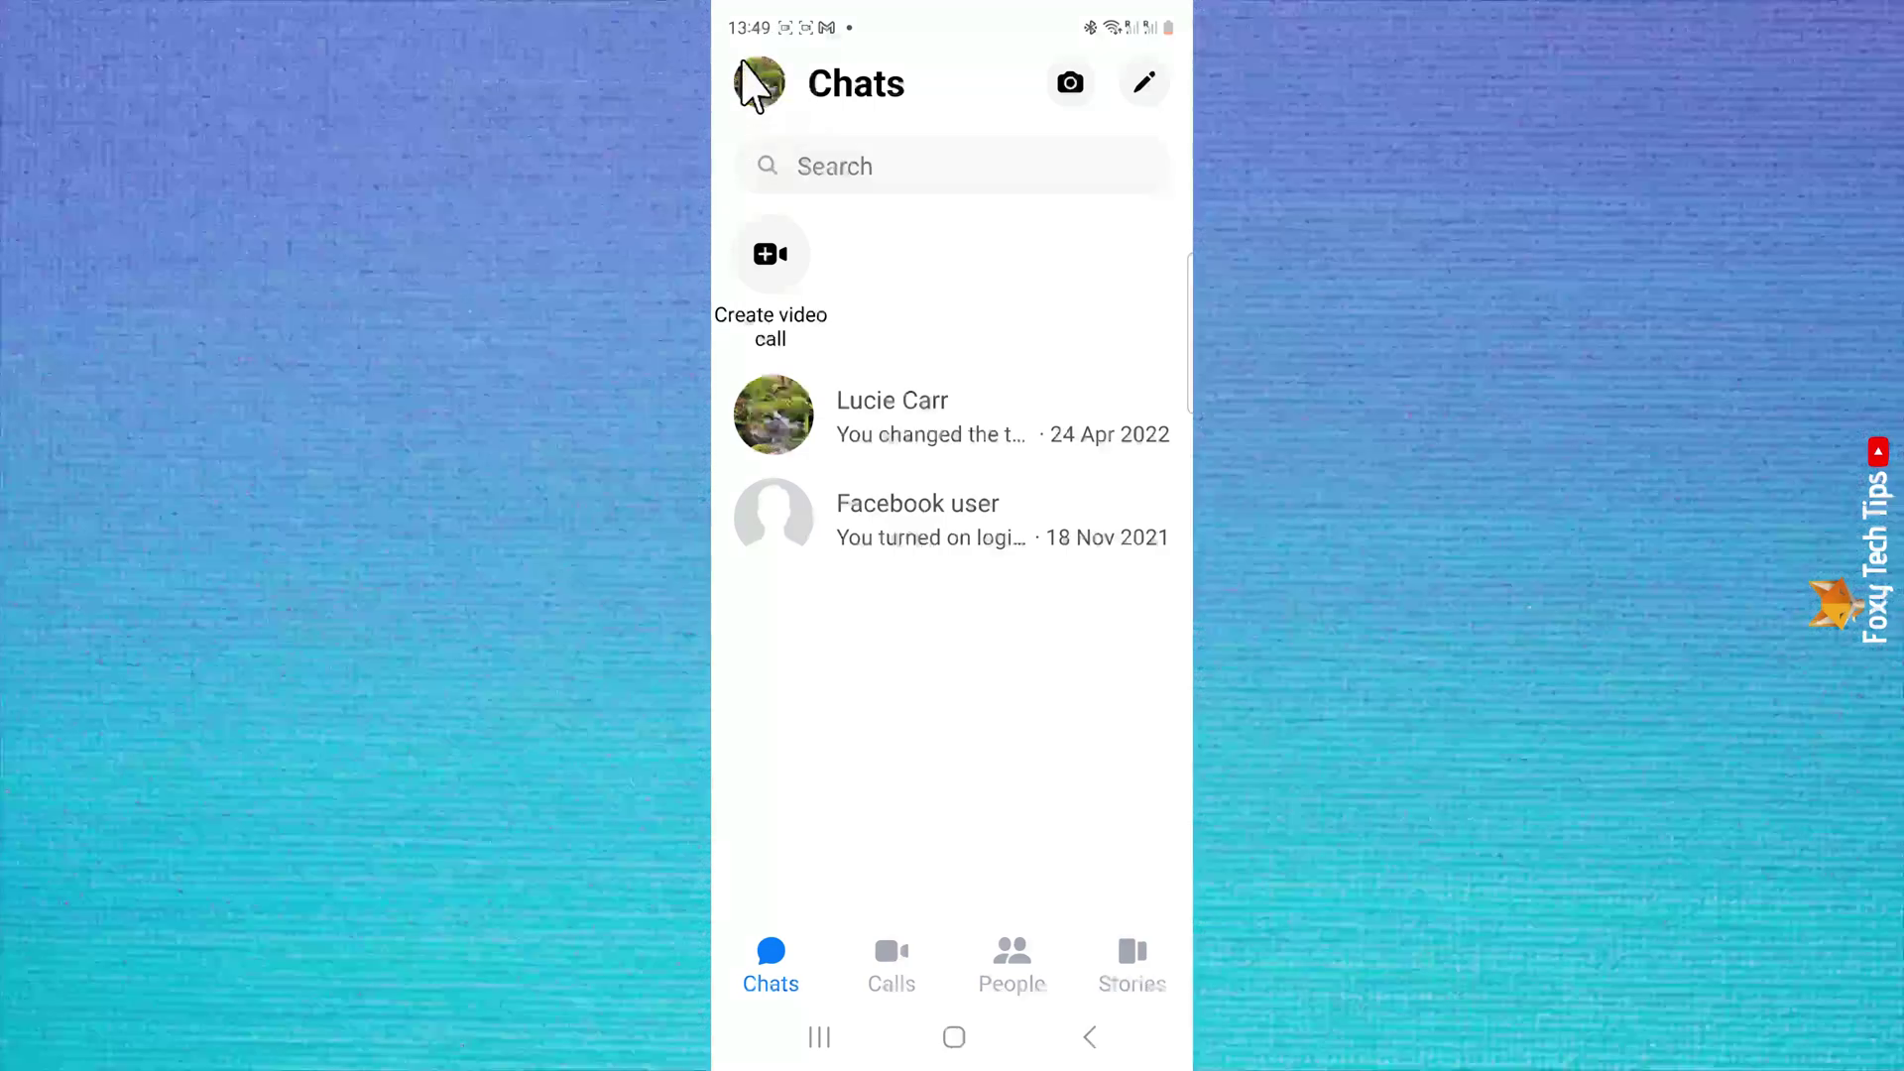
{"action": "left_click", "coordinate": [761, 72]}
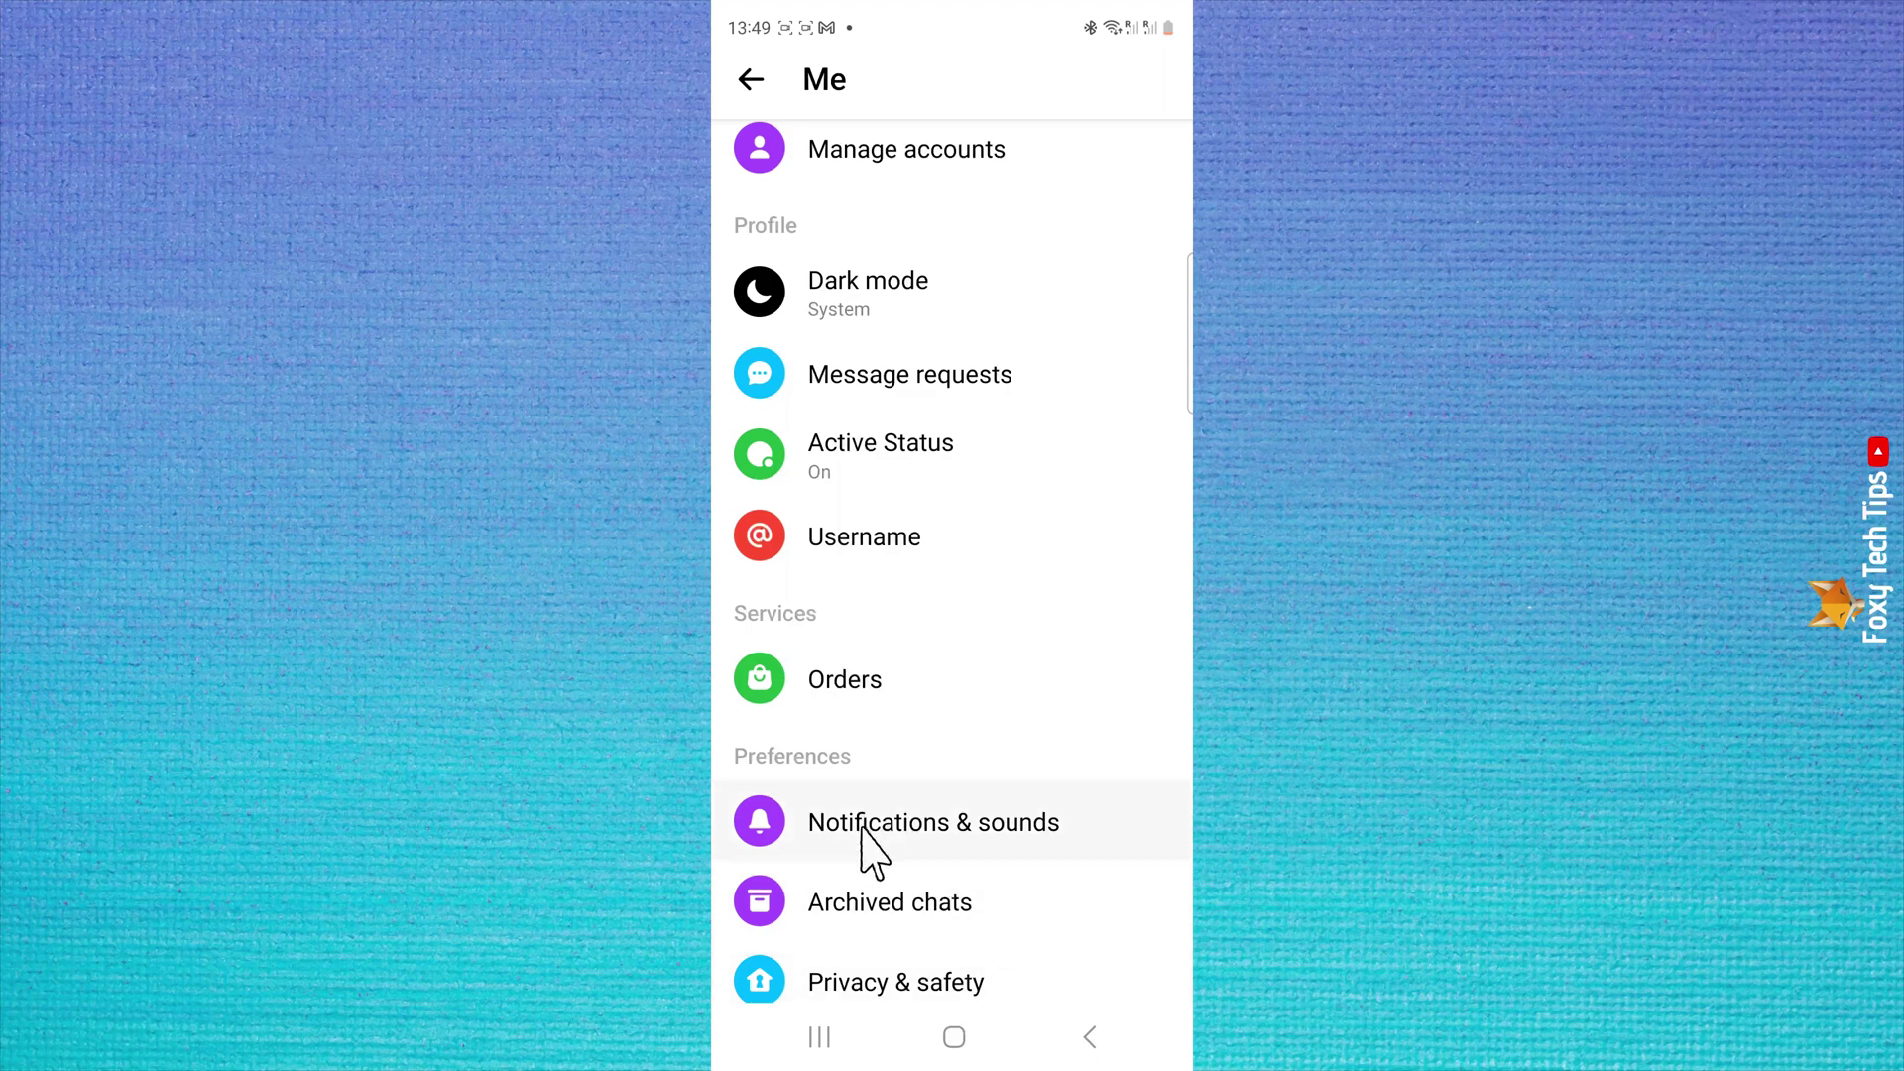
{"action": "left_click", "coordinate": [942, 833]}
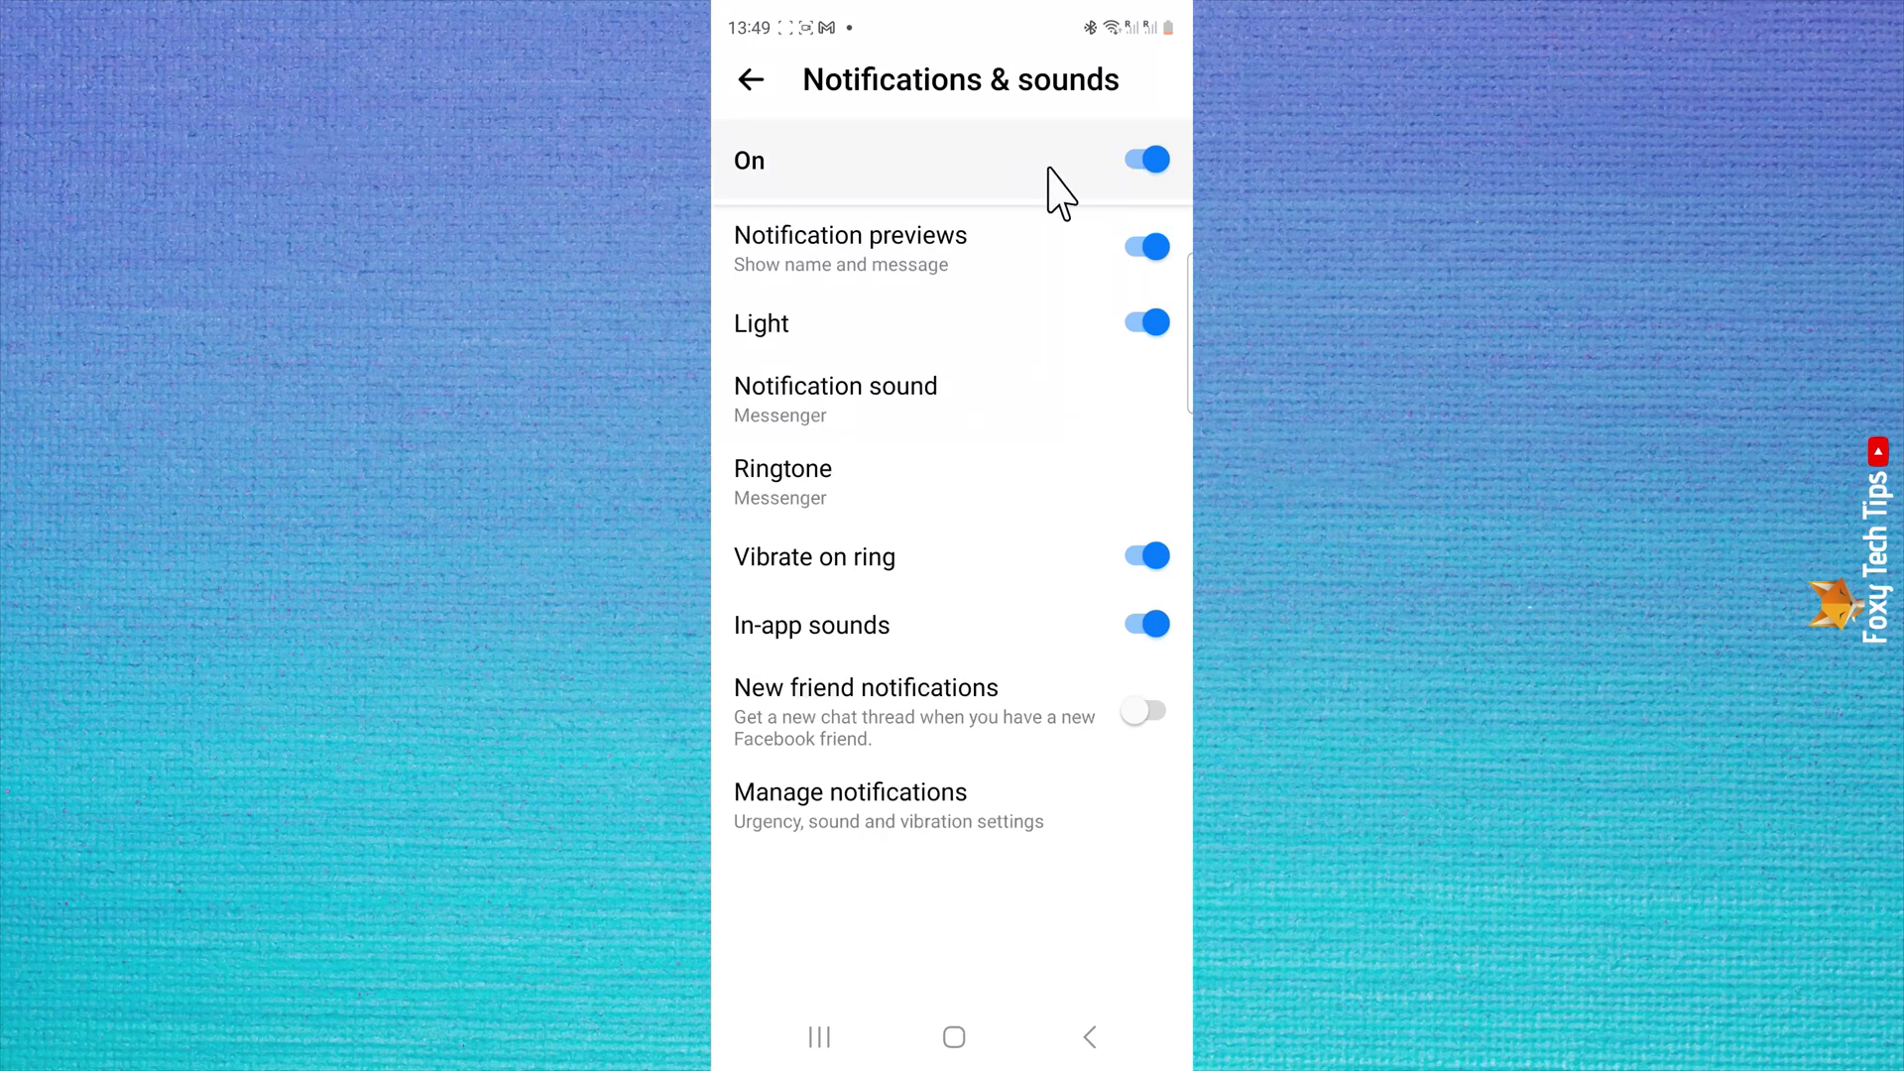
{"action": "left_click", "coordinate": [1126, 158]}
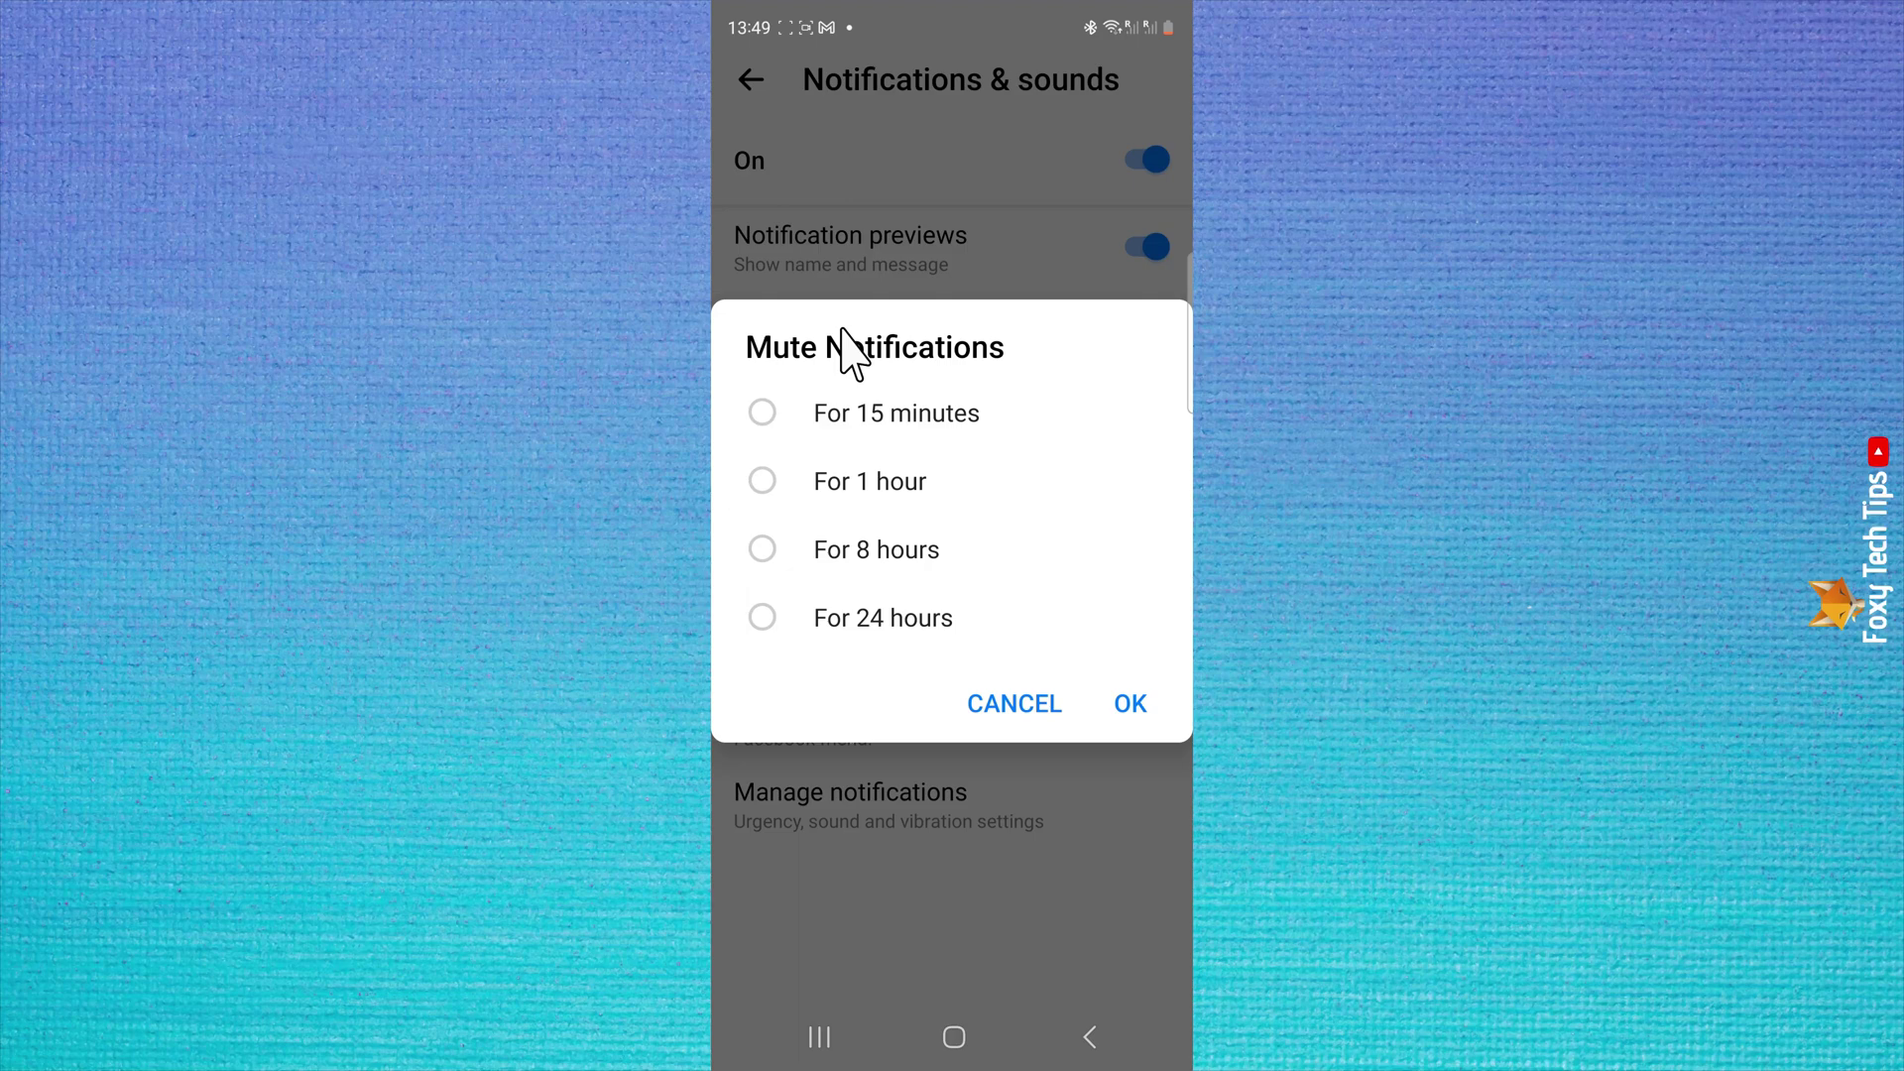
{"action": "left_click", "coordinate": [865, 618]}
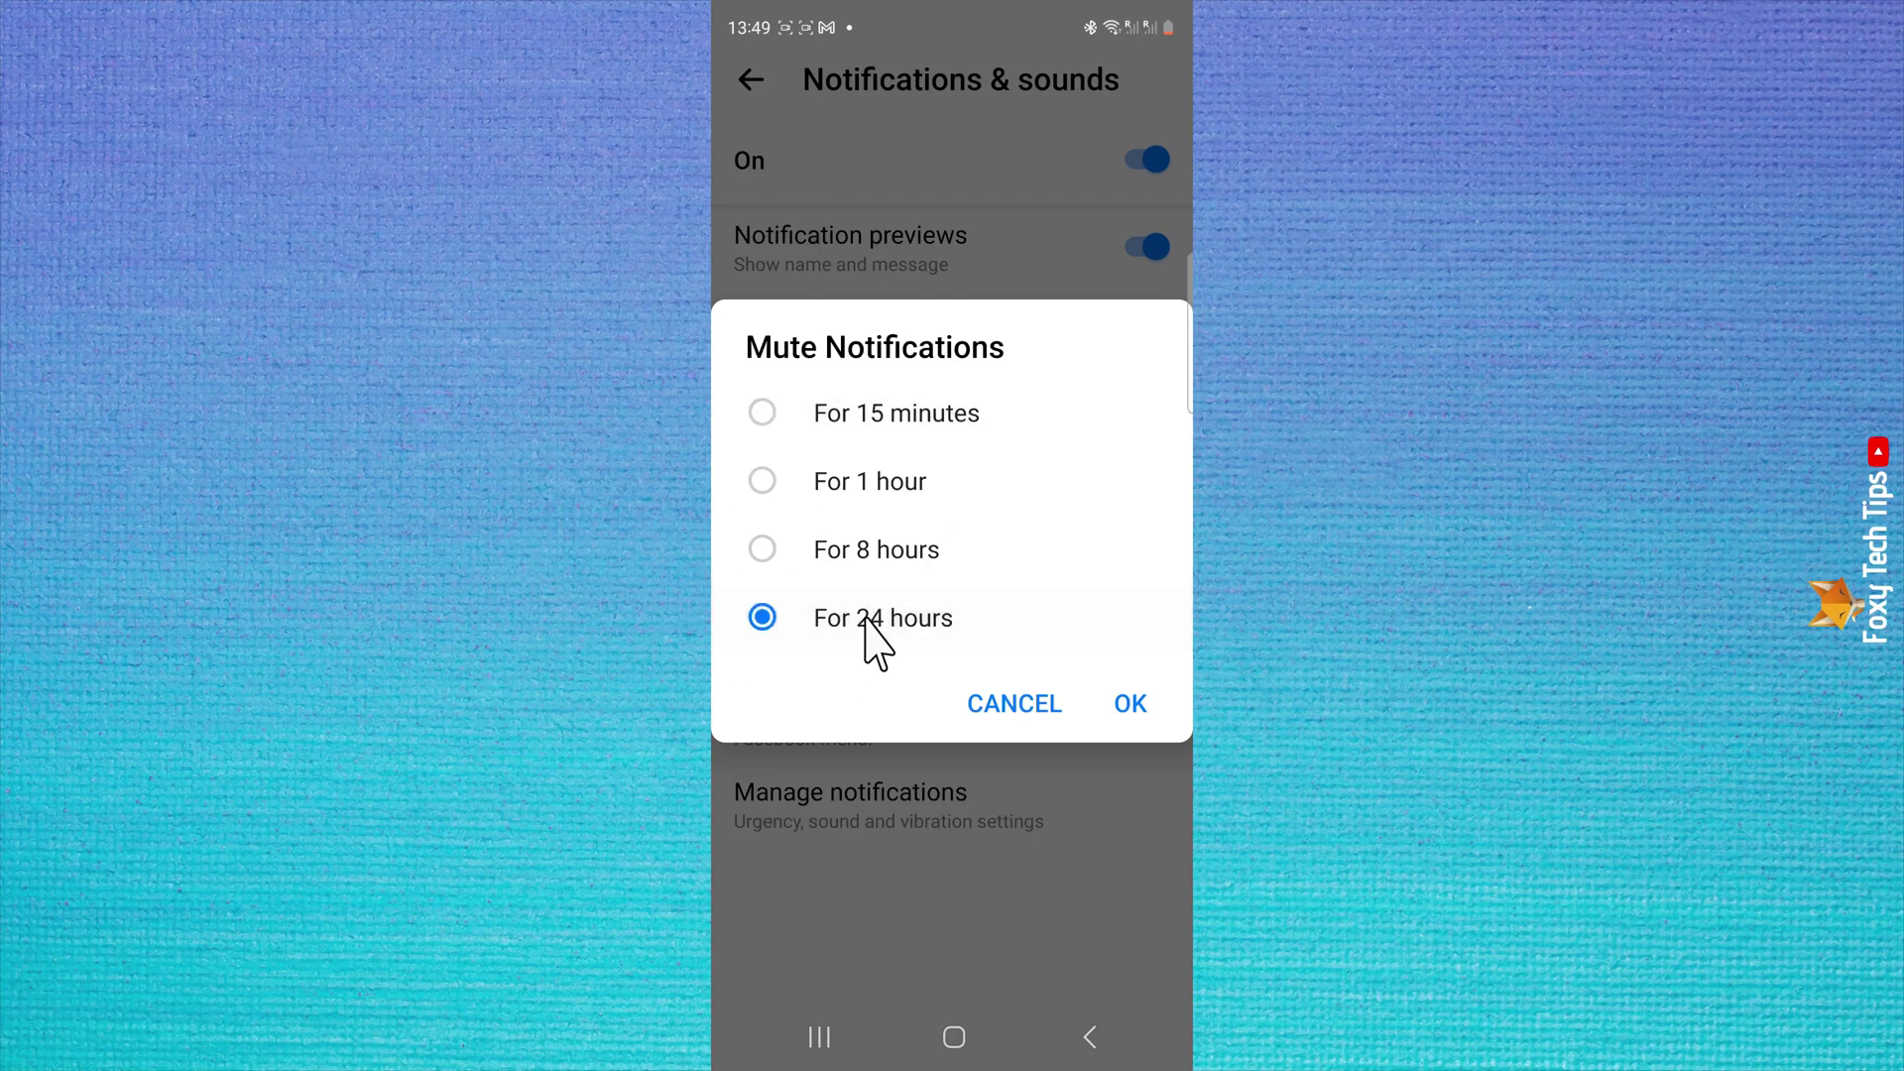
{"action": "left_click", "coordinate": [1130, 706]}
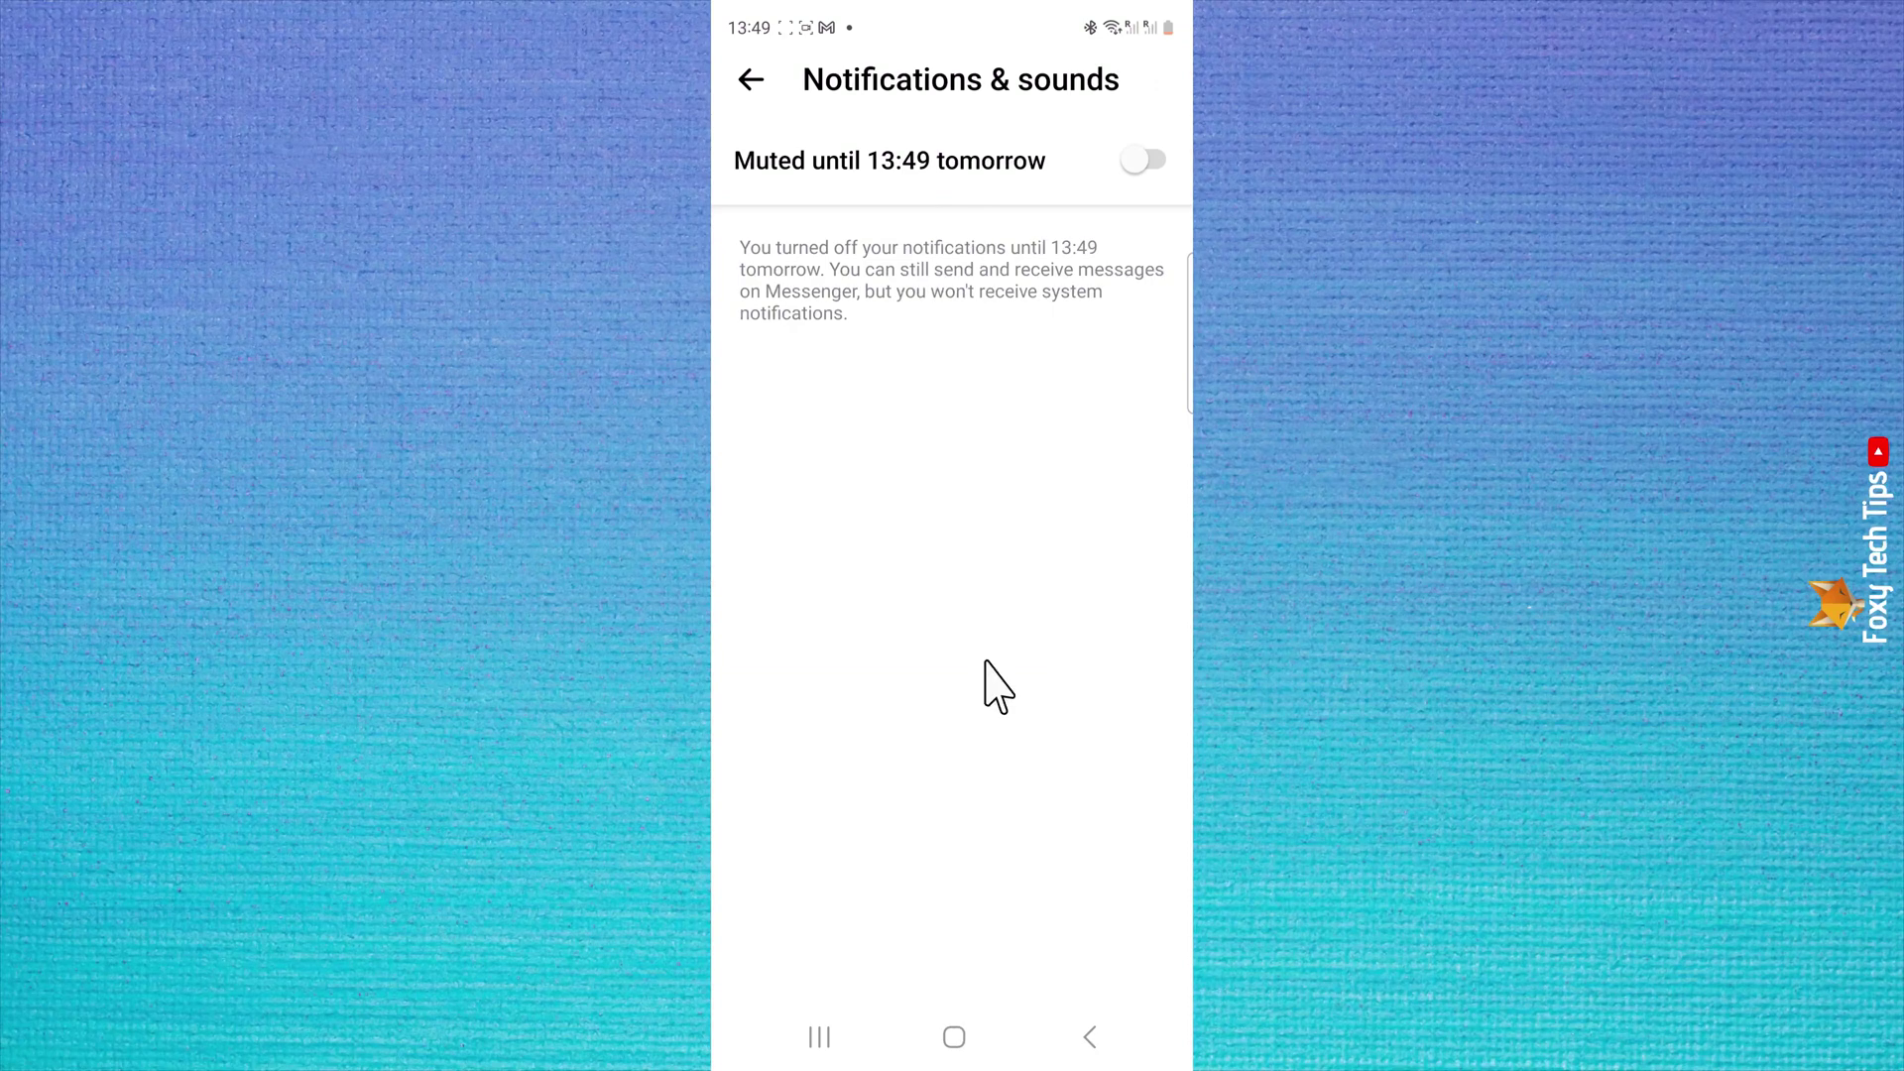
- Switch to the phone's Settings, search the installed apps for "mess" and open the app info for Messenger
{"action": "left_click", "coordinate": [955, 1038]}
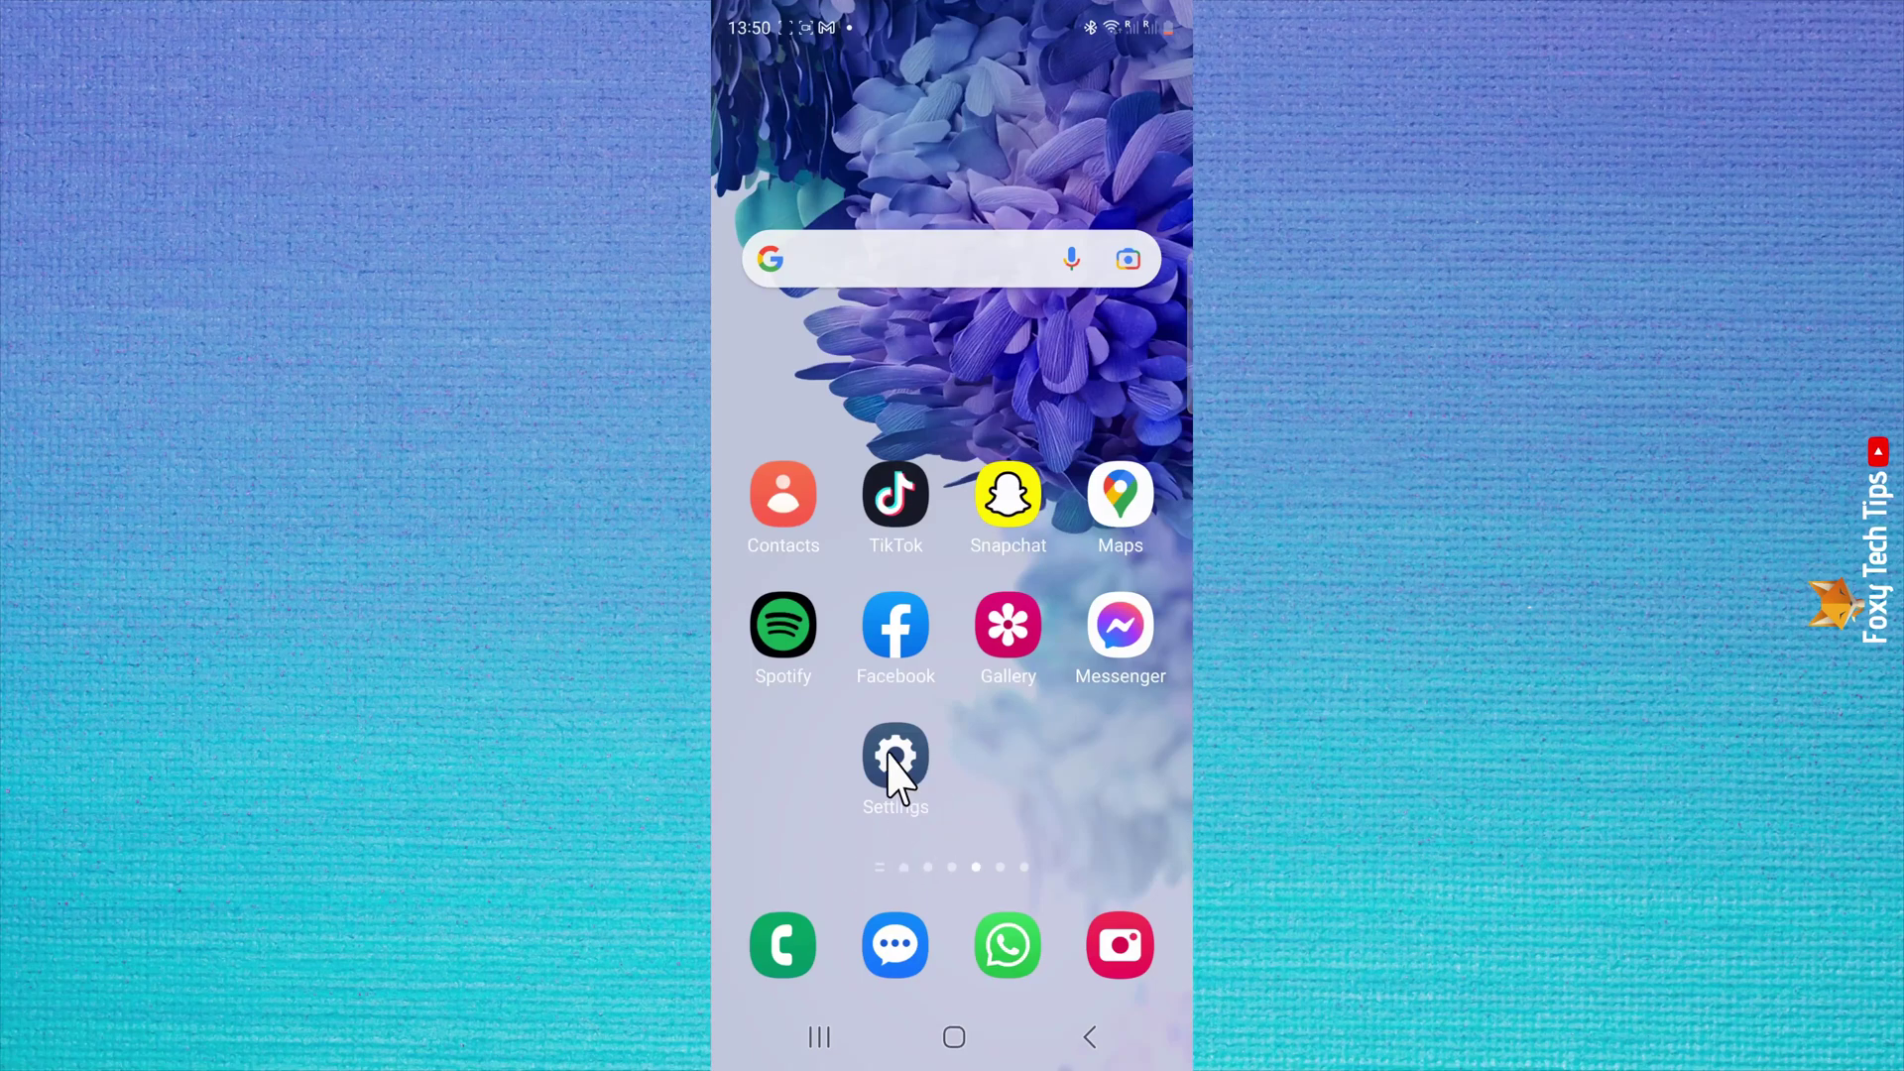
{"action": "left_click", "coordinate": [895, 763]}
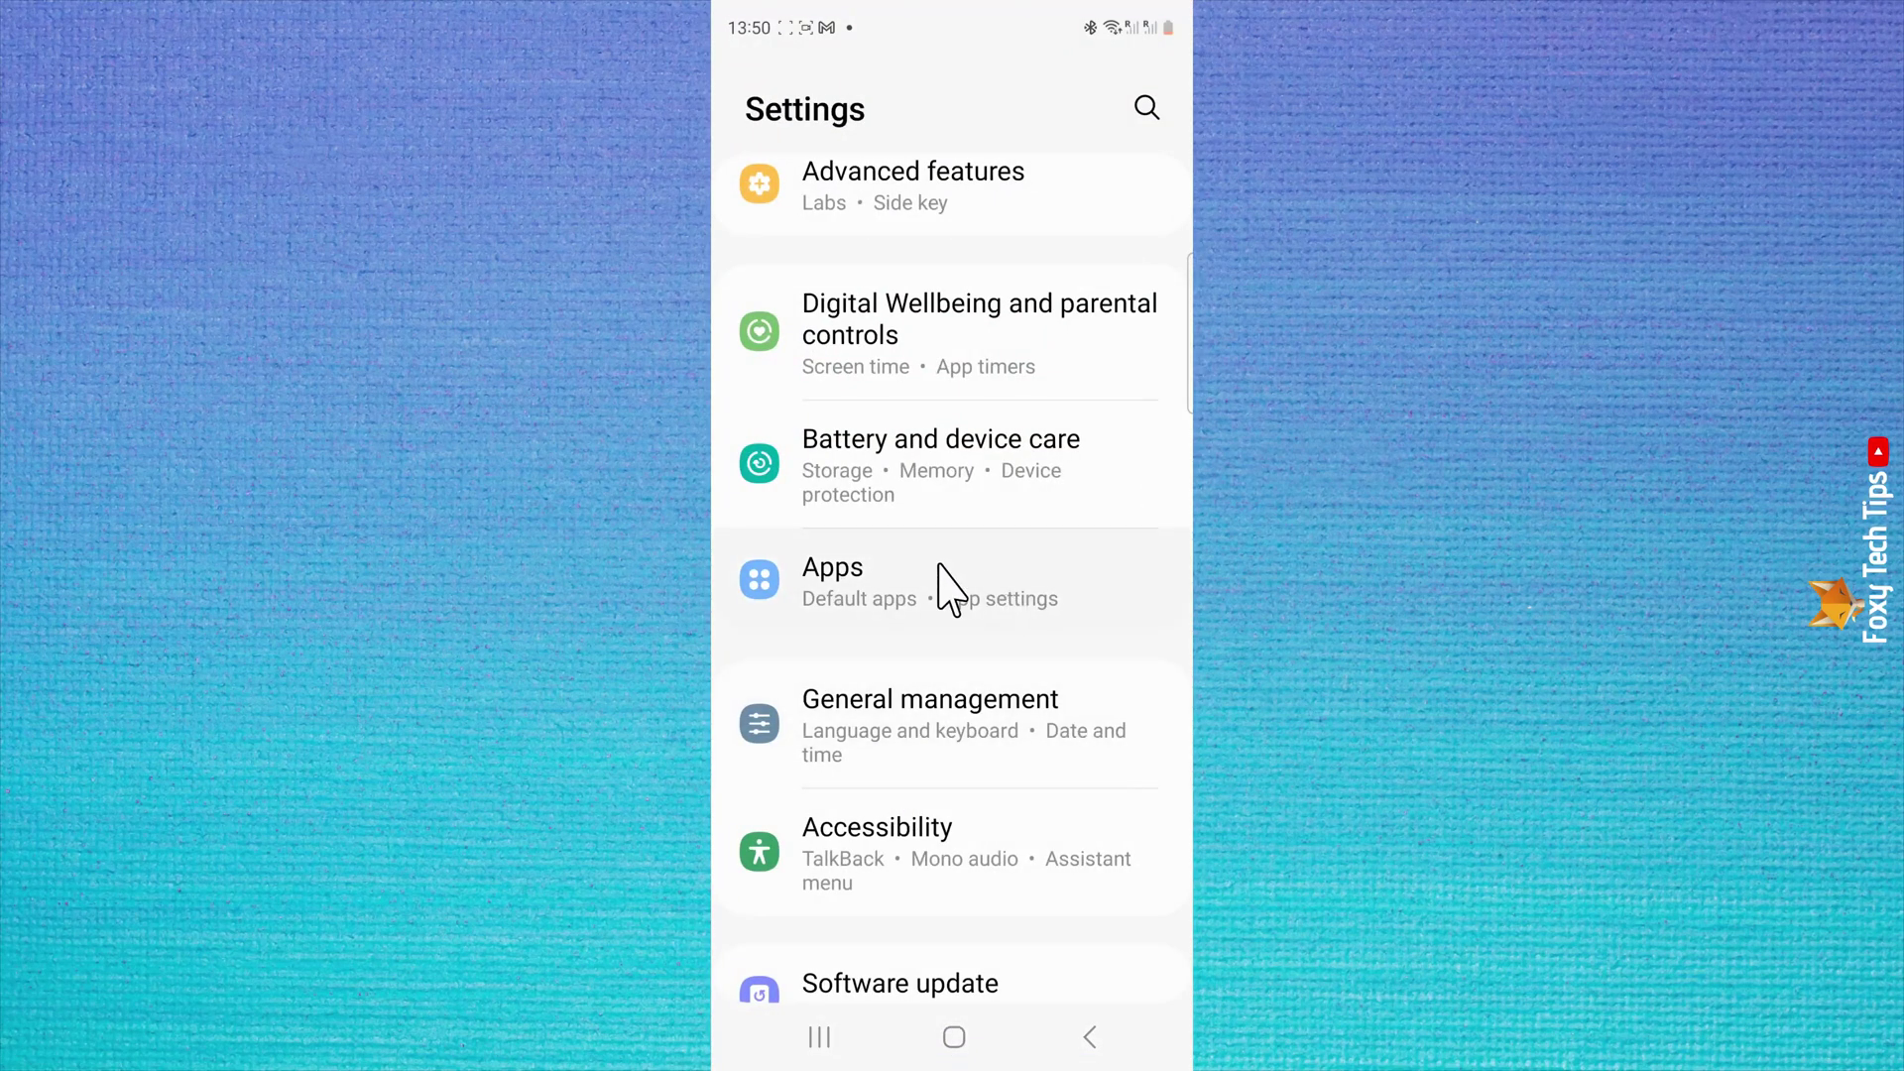
{"action": "scroll", "coordinate": [982, 486], "scroll_direction": "up", "scroll_amount": 5}
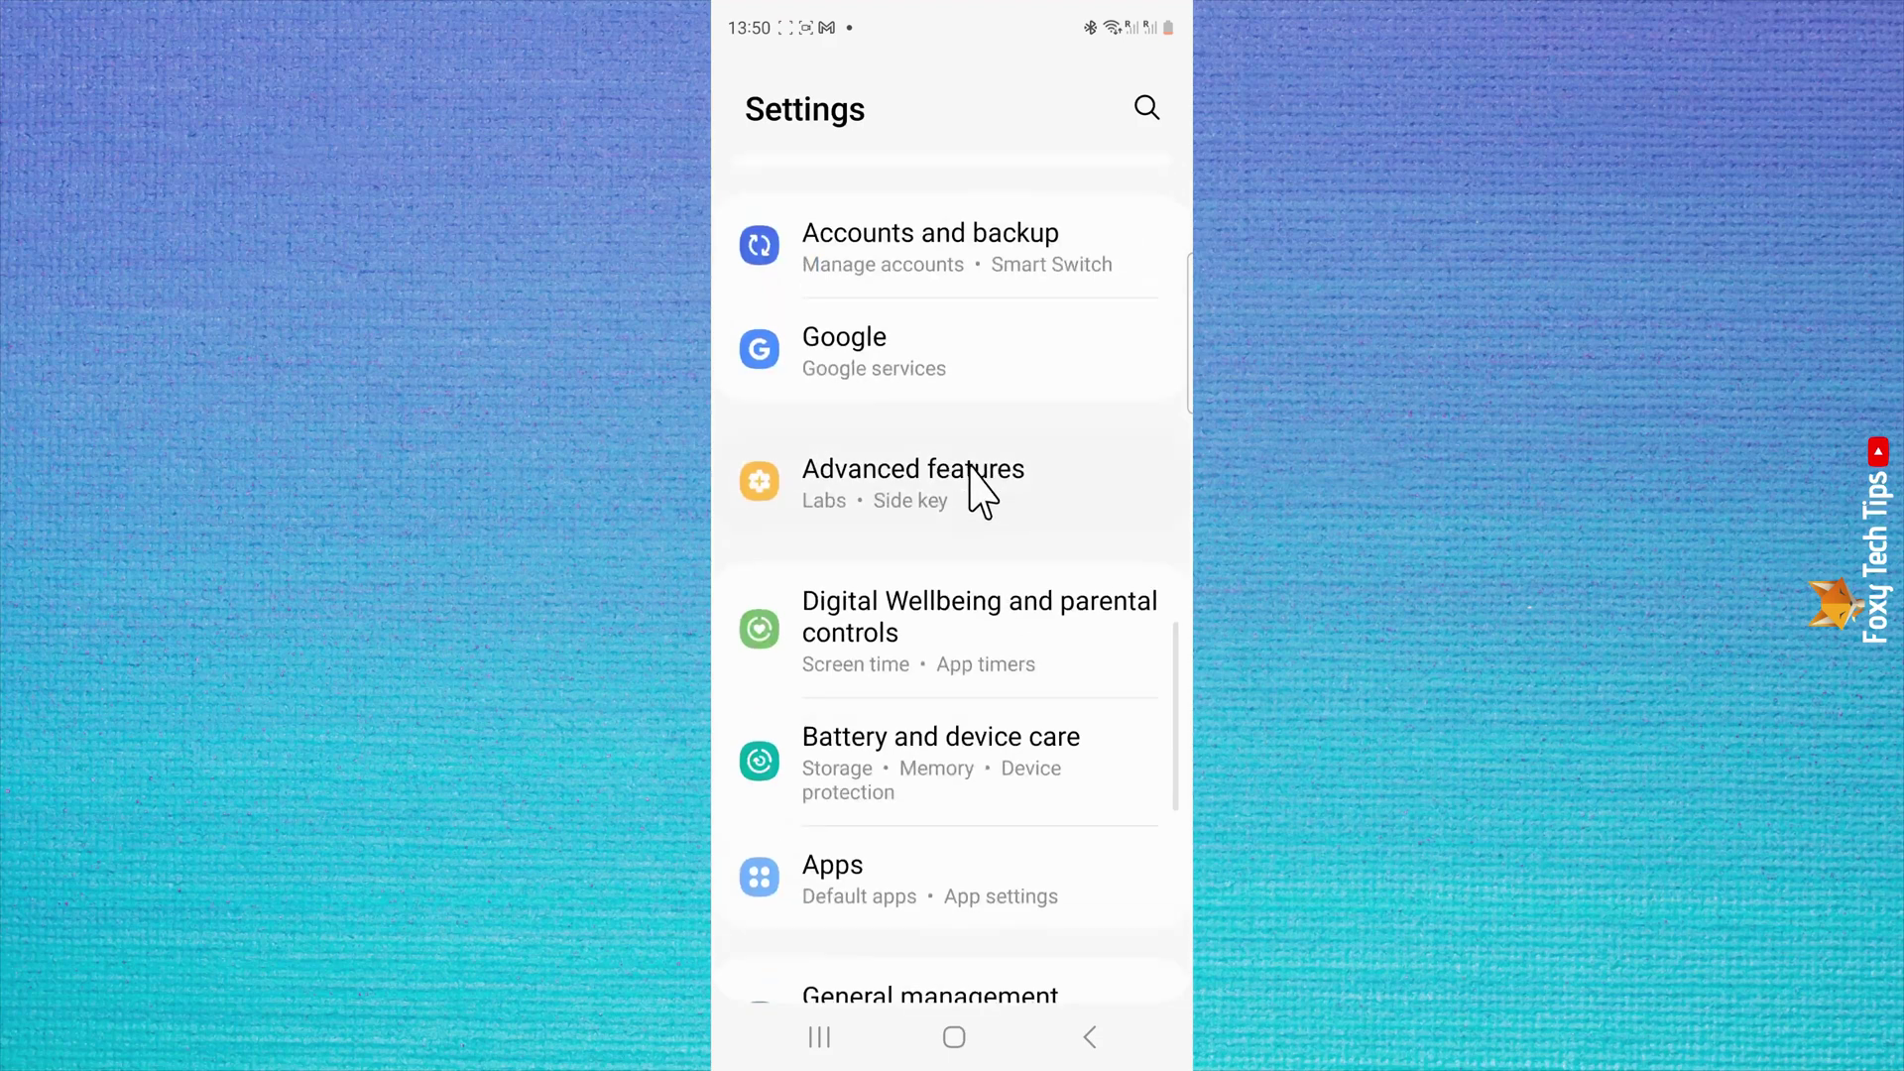
{"action": "left_click", "coordinate": [841, 897]}
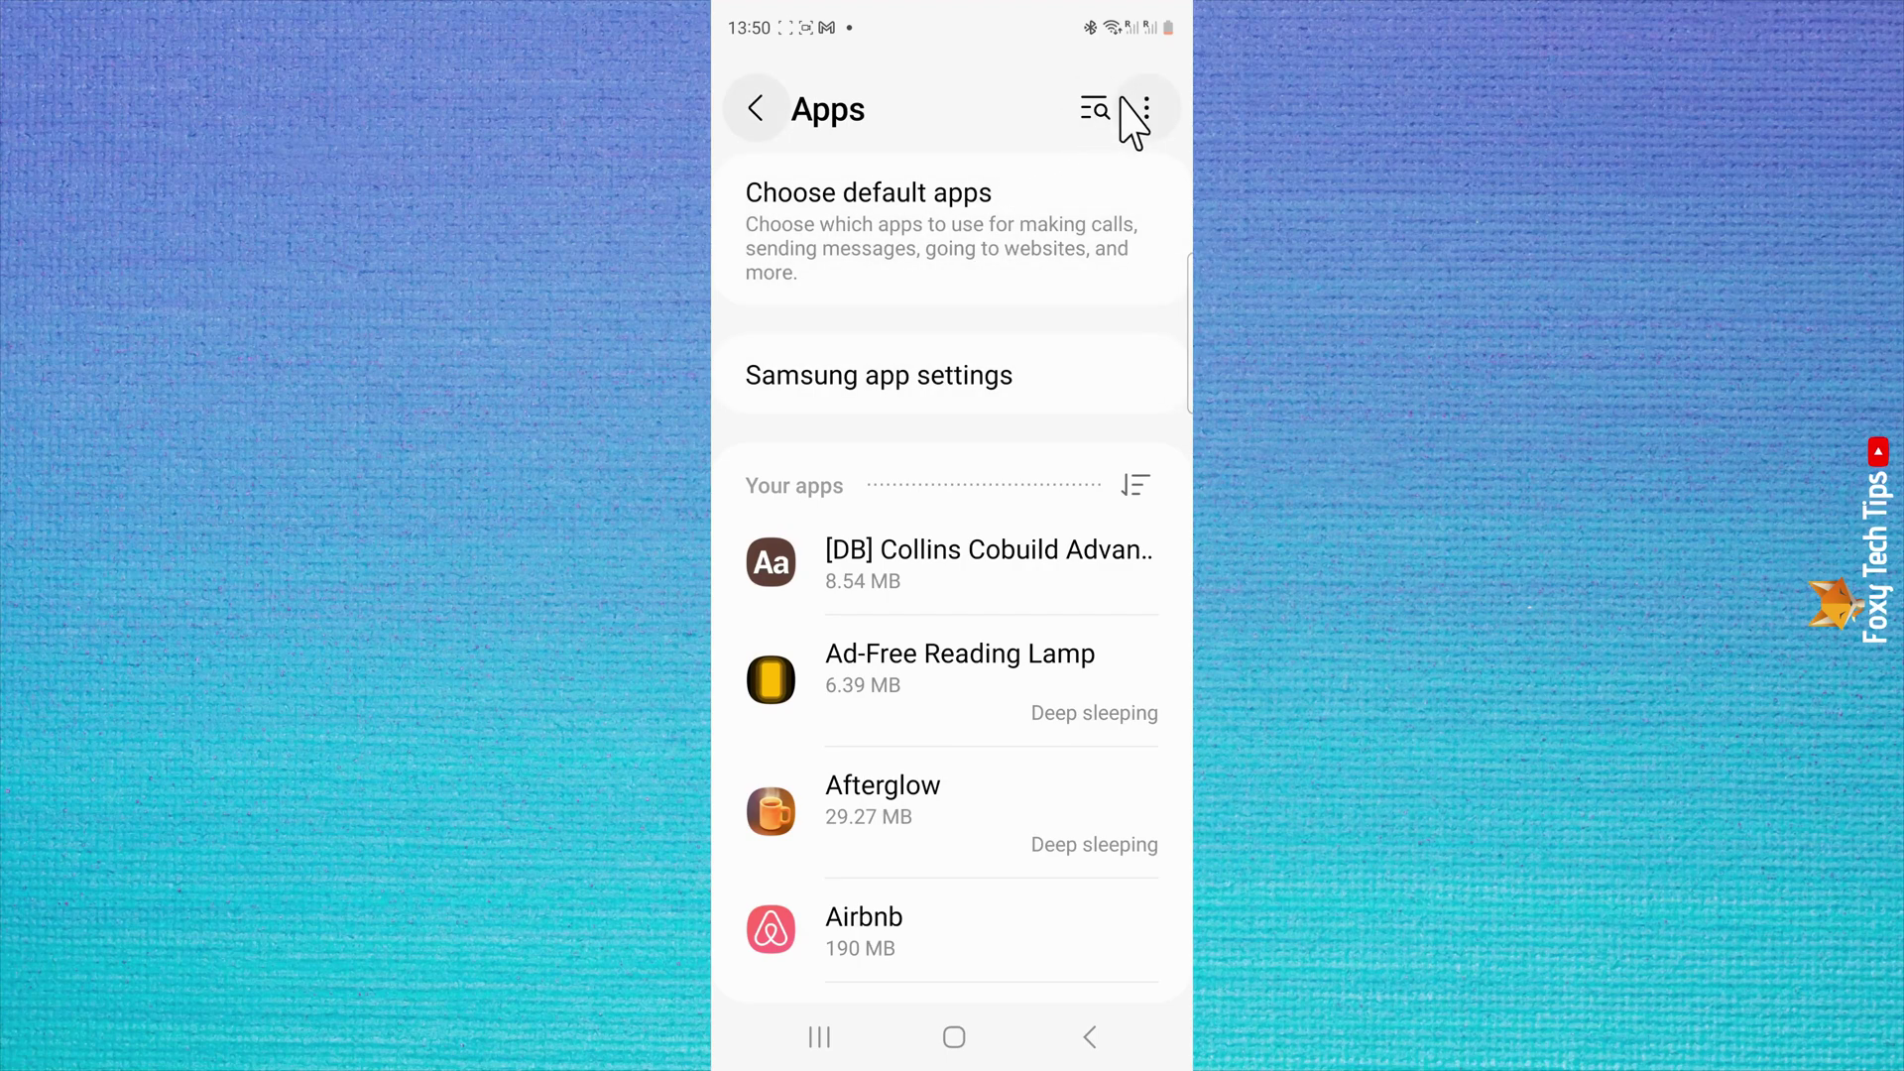
{"action": "left_click", "coordinate": [1090, 114]}
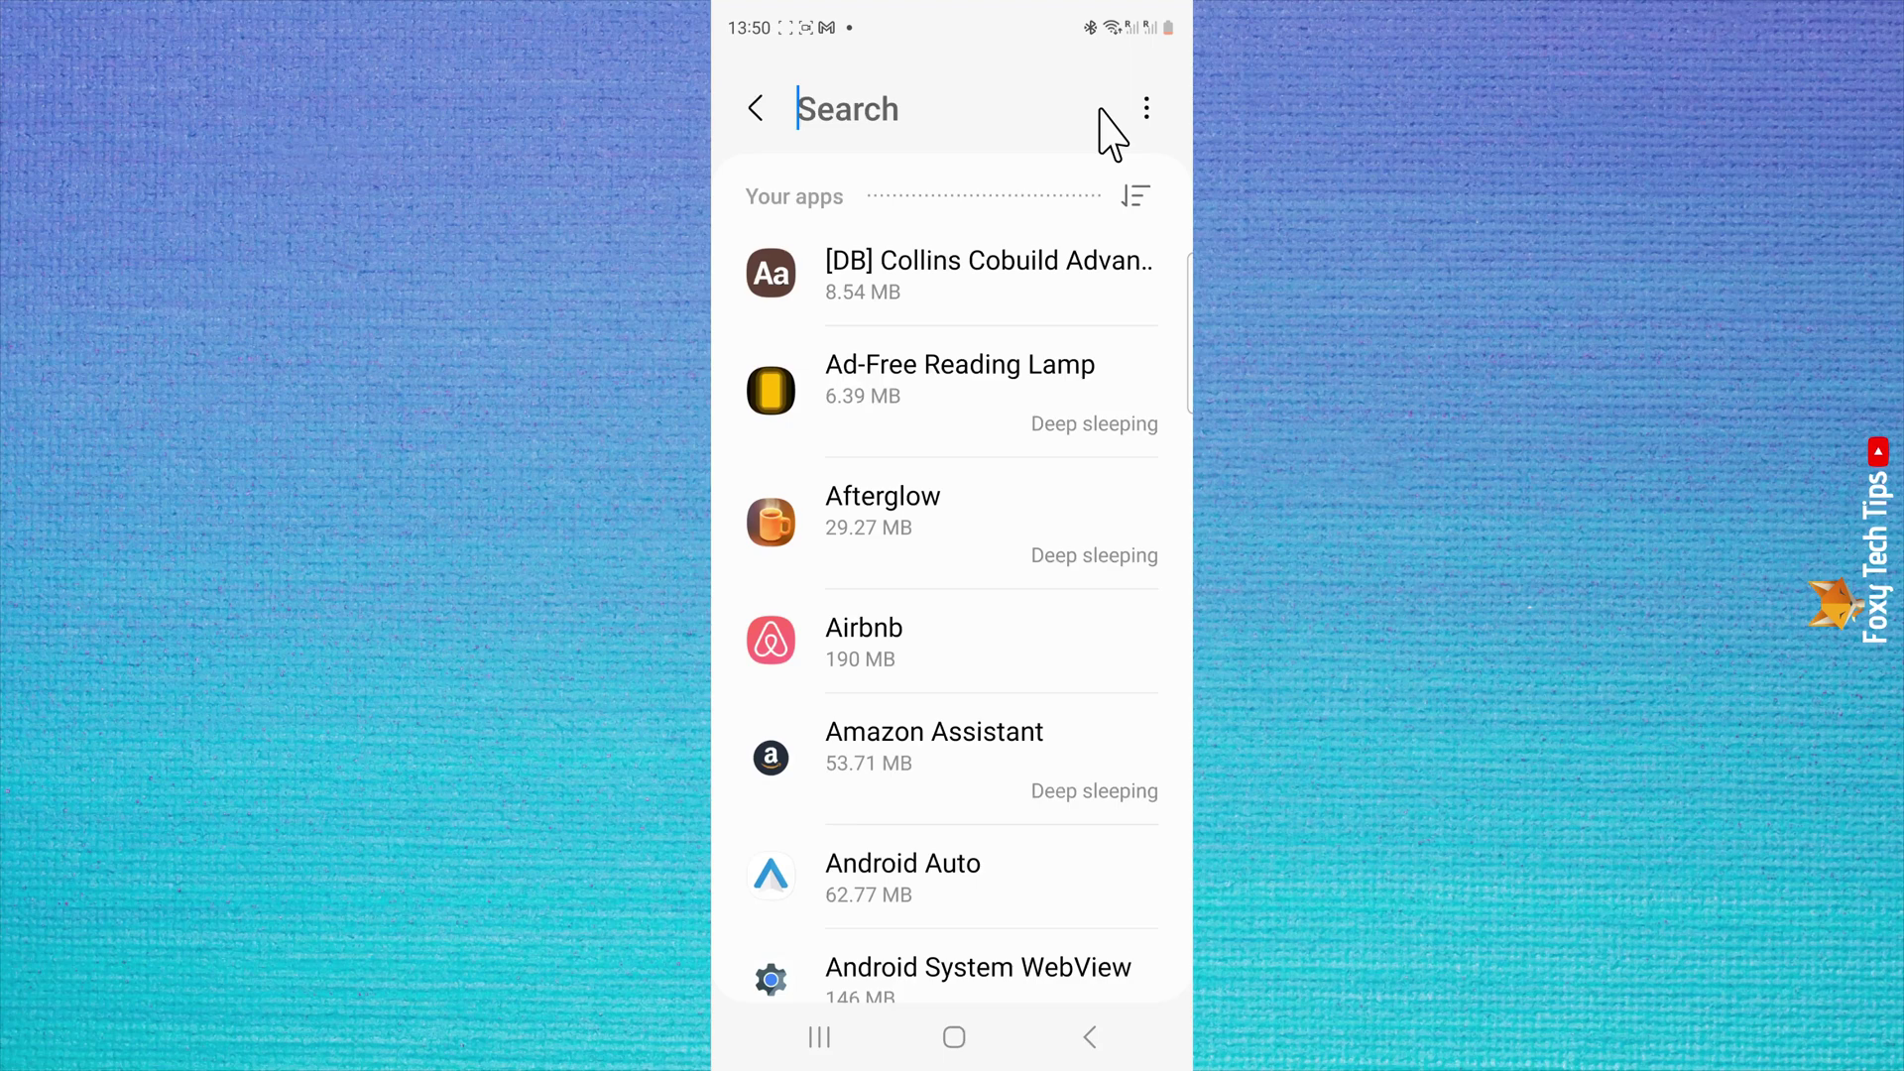
{"action": "type", "text": "mess"}
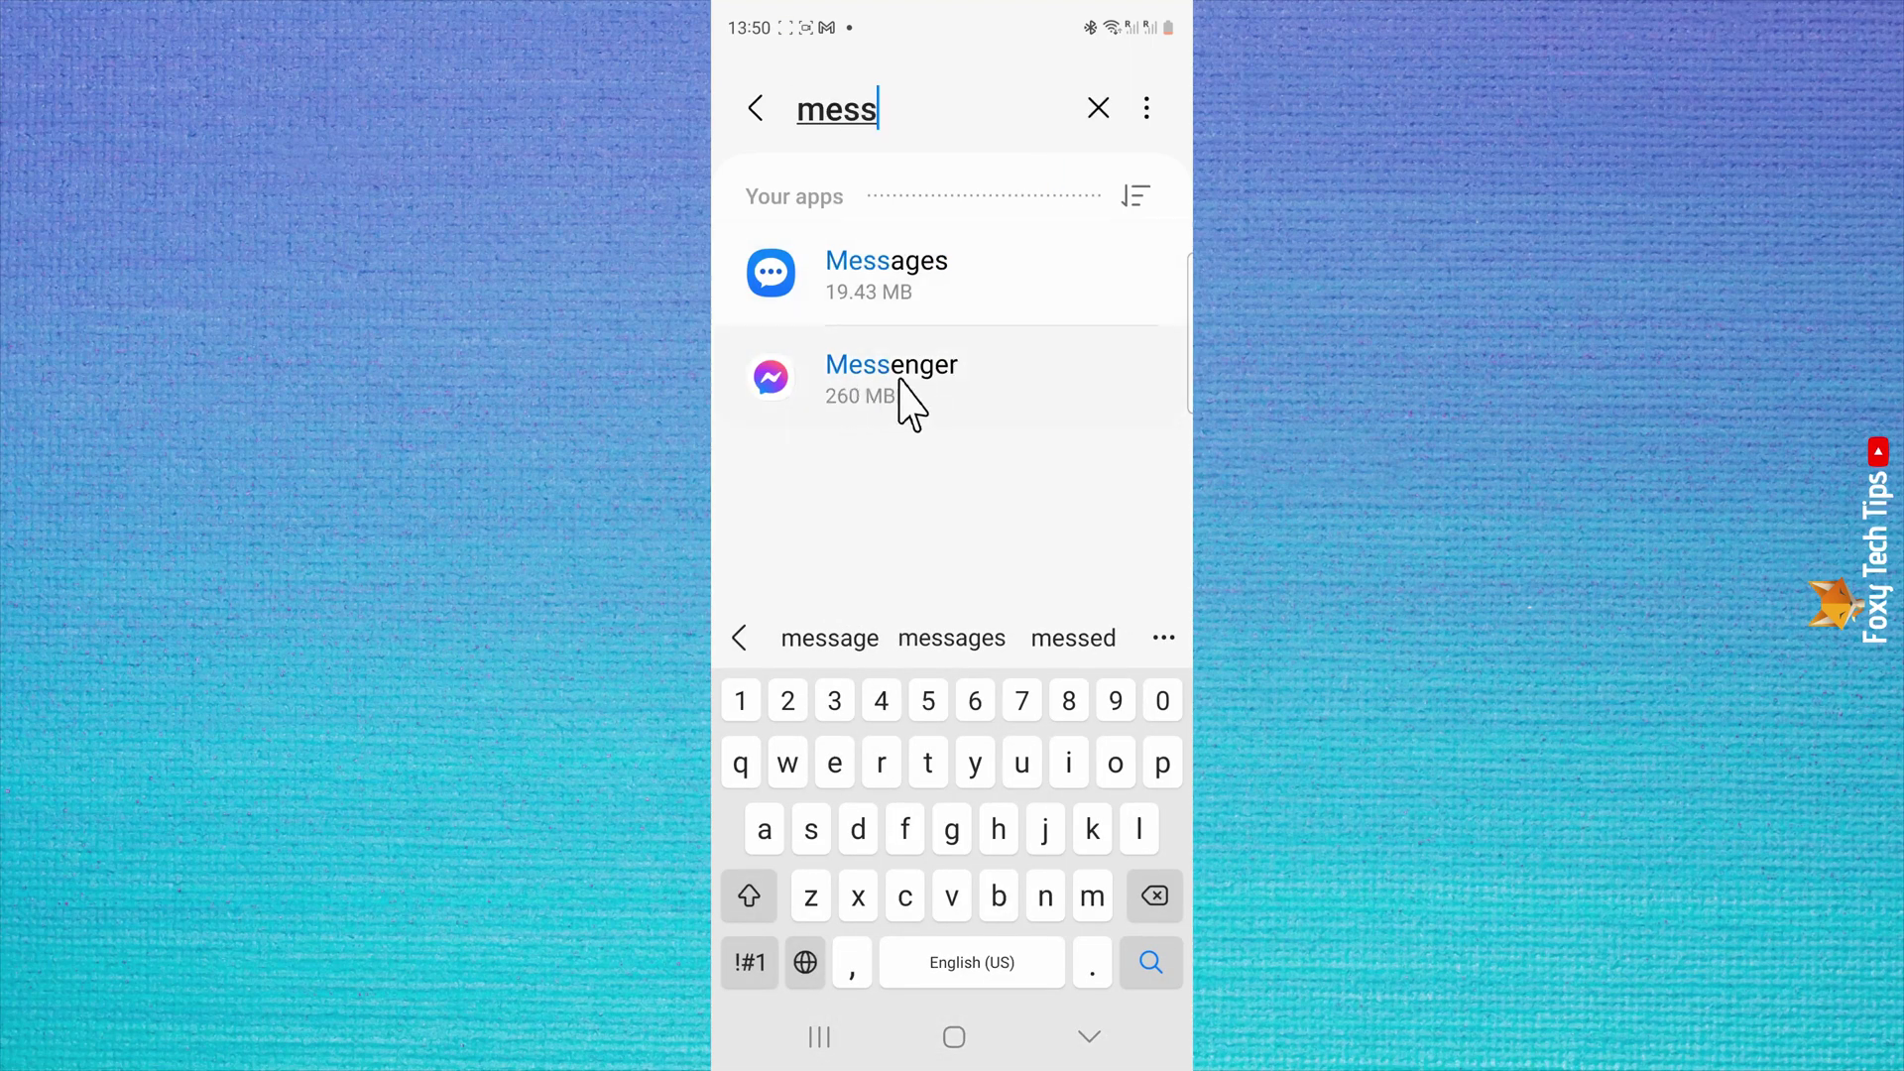
{"action": "left_click", "coordinate": [858, 377]}
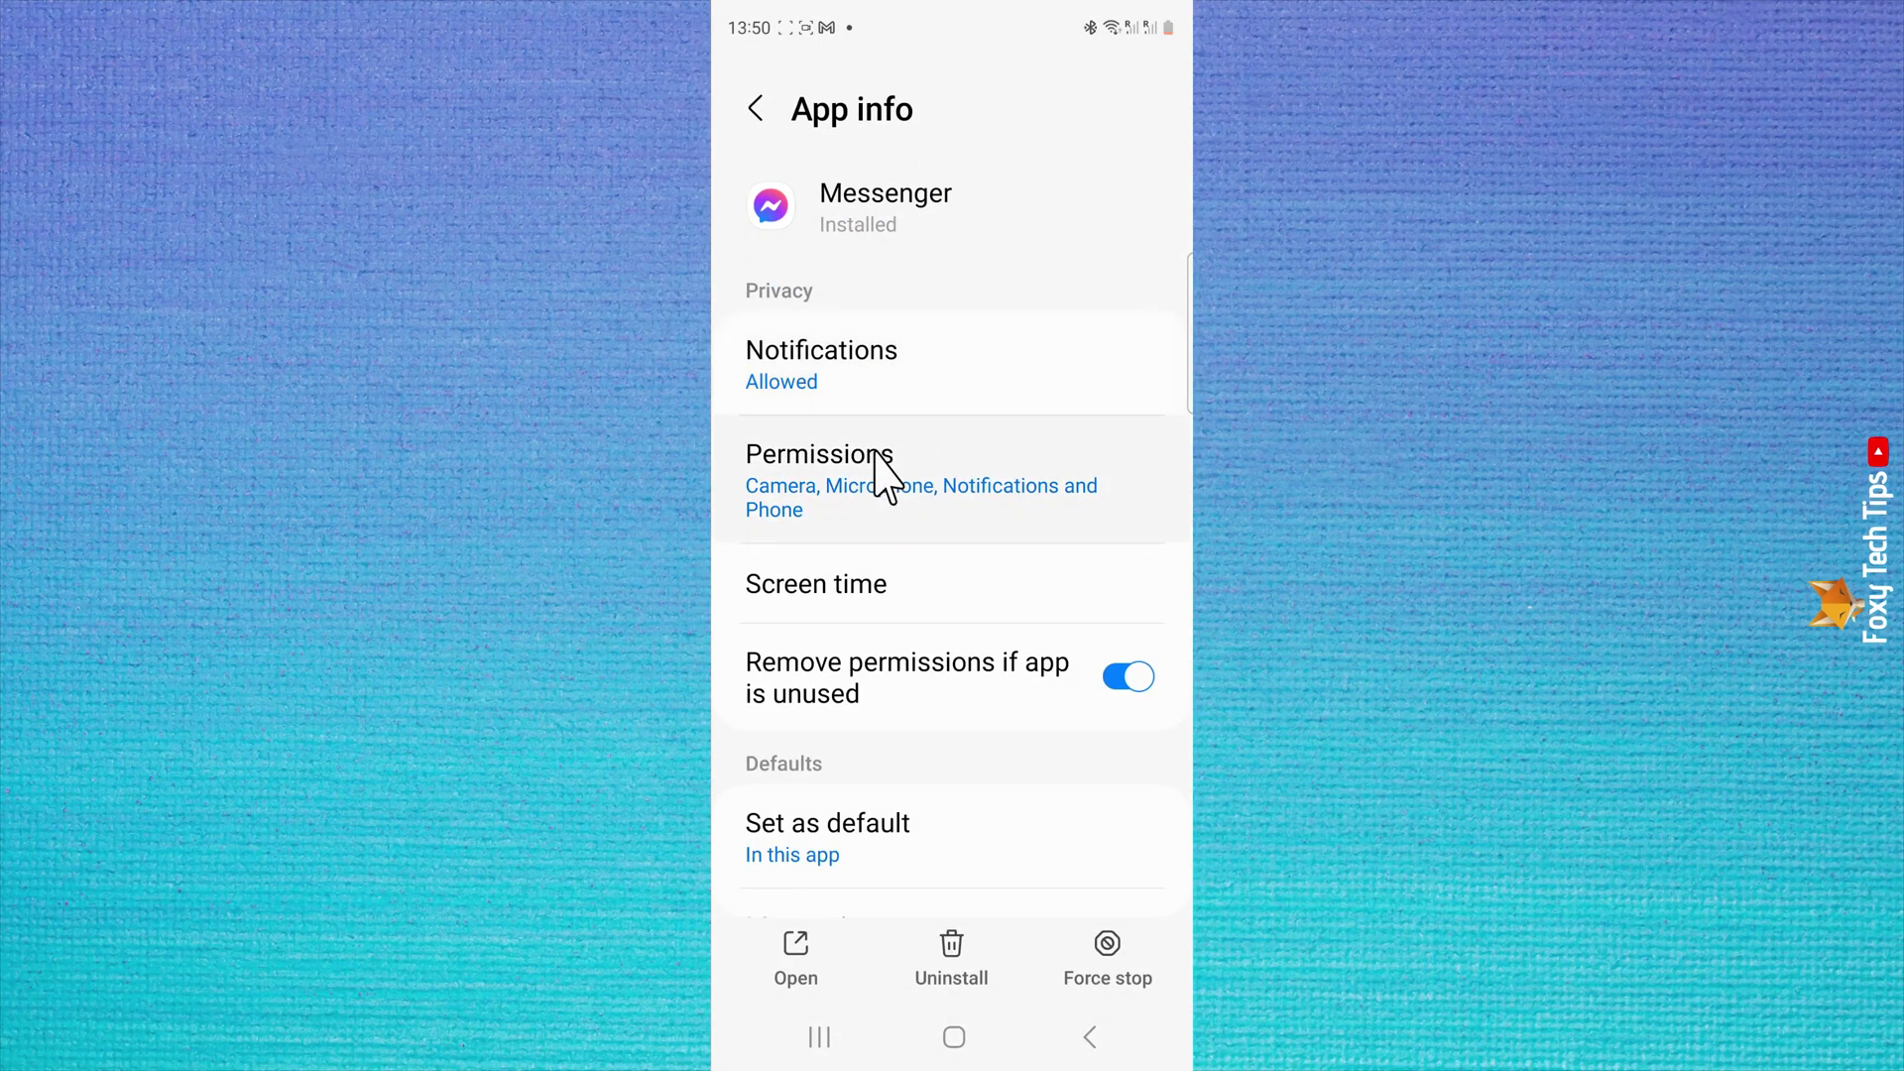
- Set Messenger's camera permission to "Don't allow" and return to its list of app permissions
{"action": "left_click", "coordinate": [822, 474]}
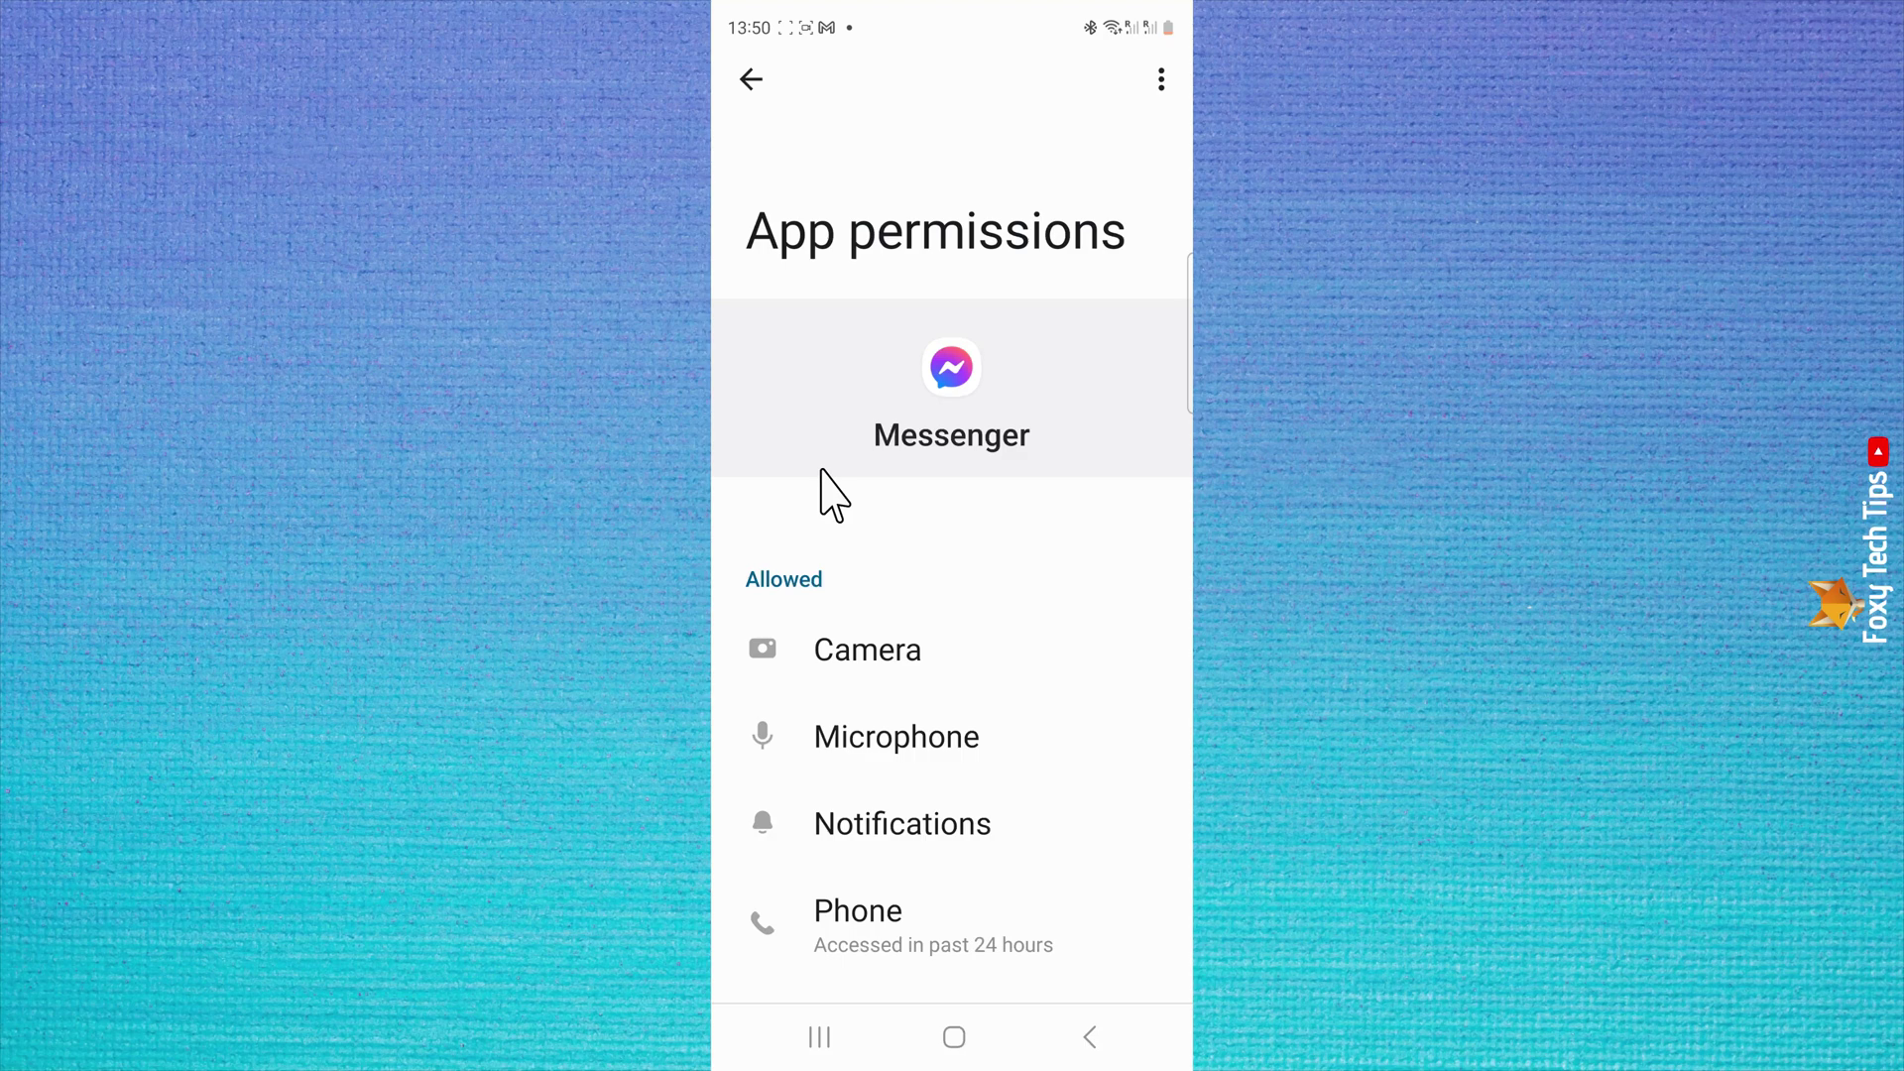
{"action": "left_click", "coordinate": [809, 654]}
{"action": "left_click", "coordinate": [770, 883]}
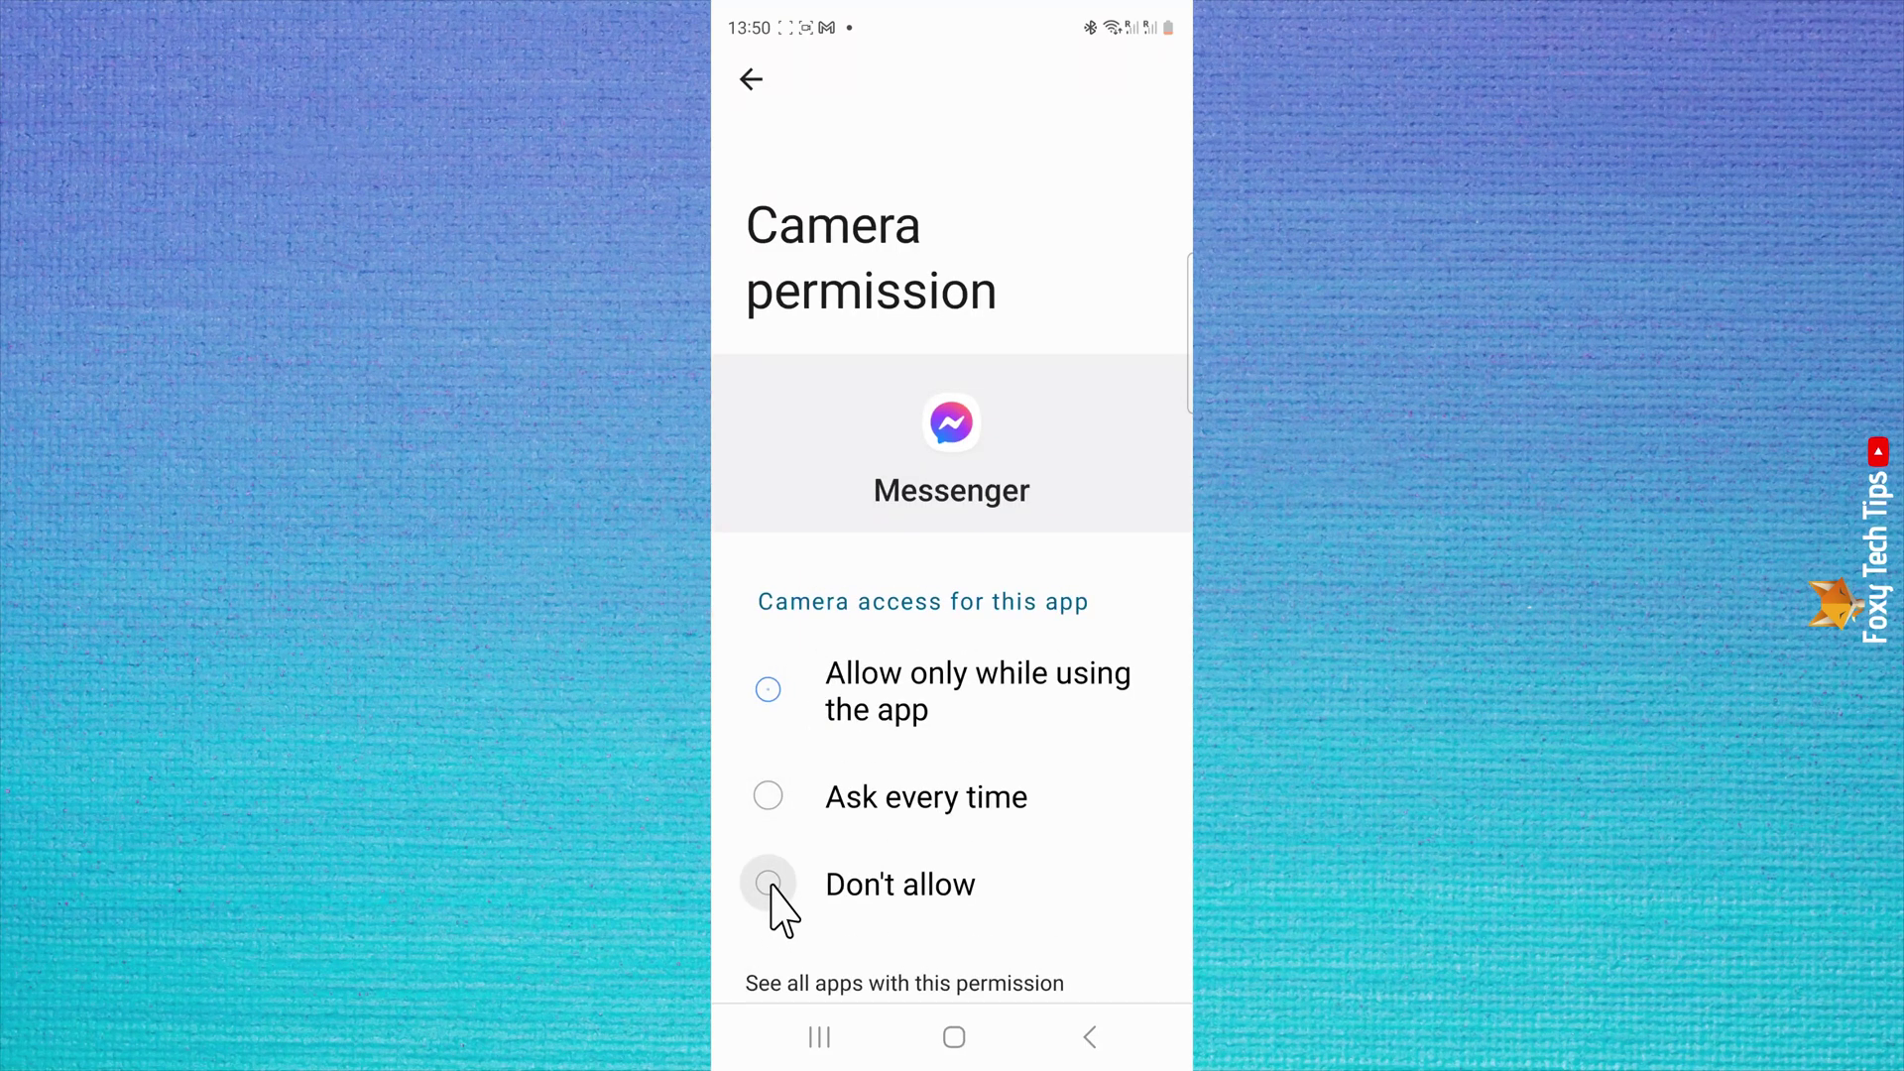
{"action": "left_click", "coordinate": [750, 80]}
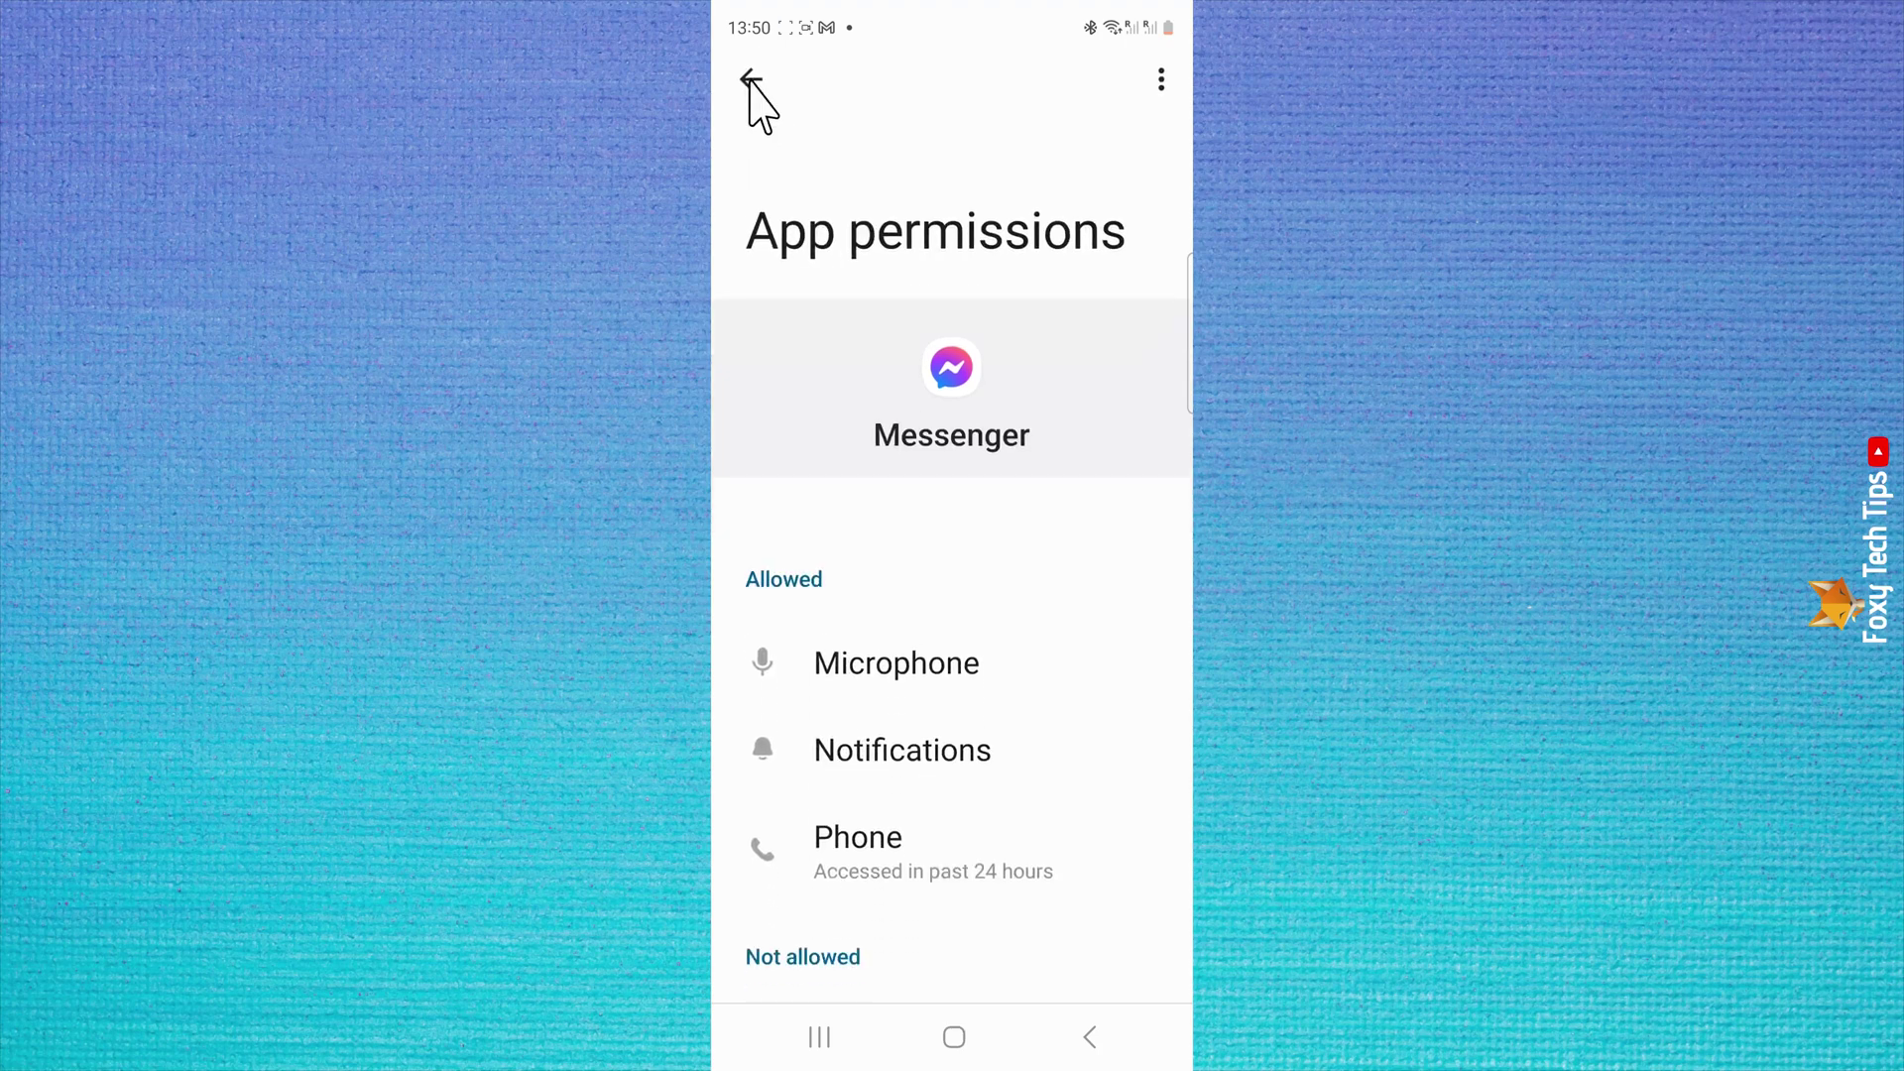
- Set Messenger's microphone permission to "Don't allow" and return to the permissions list
{"action": "left_click", "coordinate": [886, 658]}
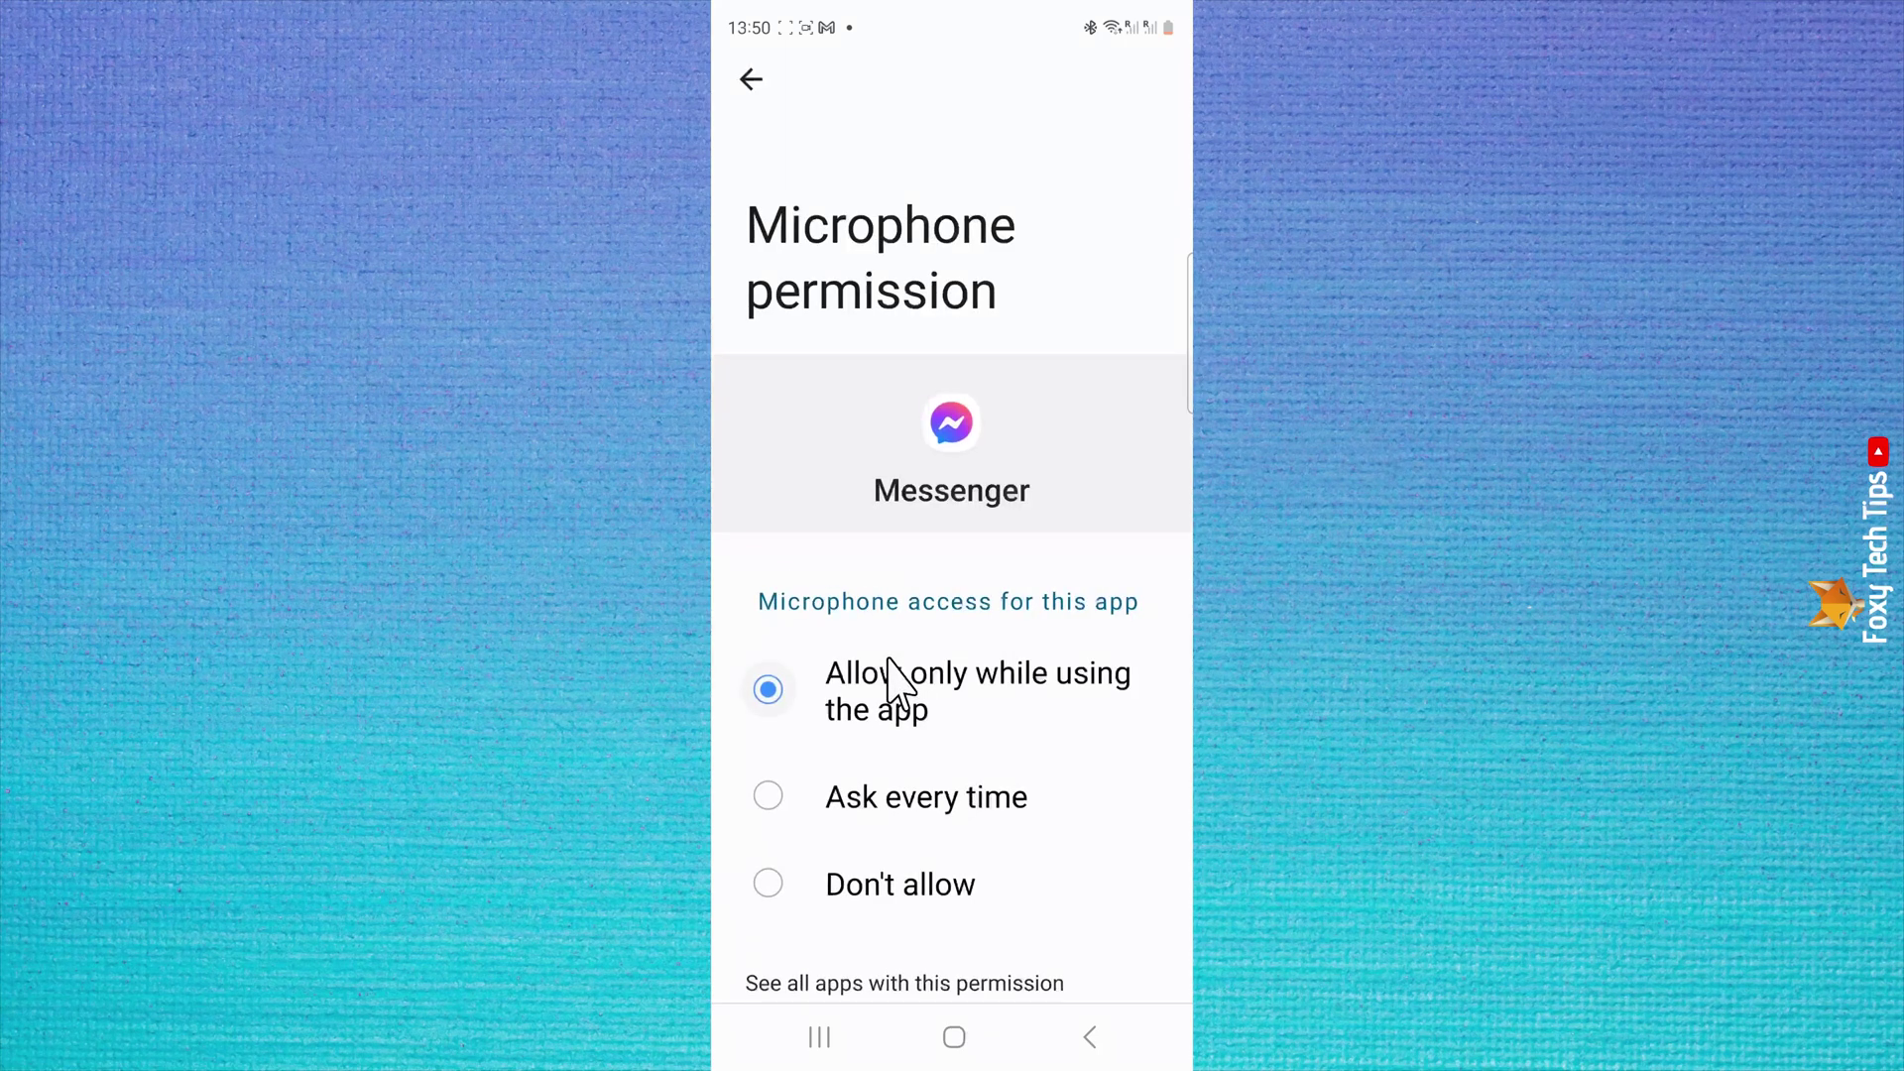
{"action": "left_click", "coordinate": [769, 885]}
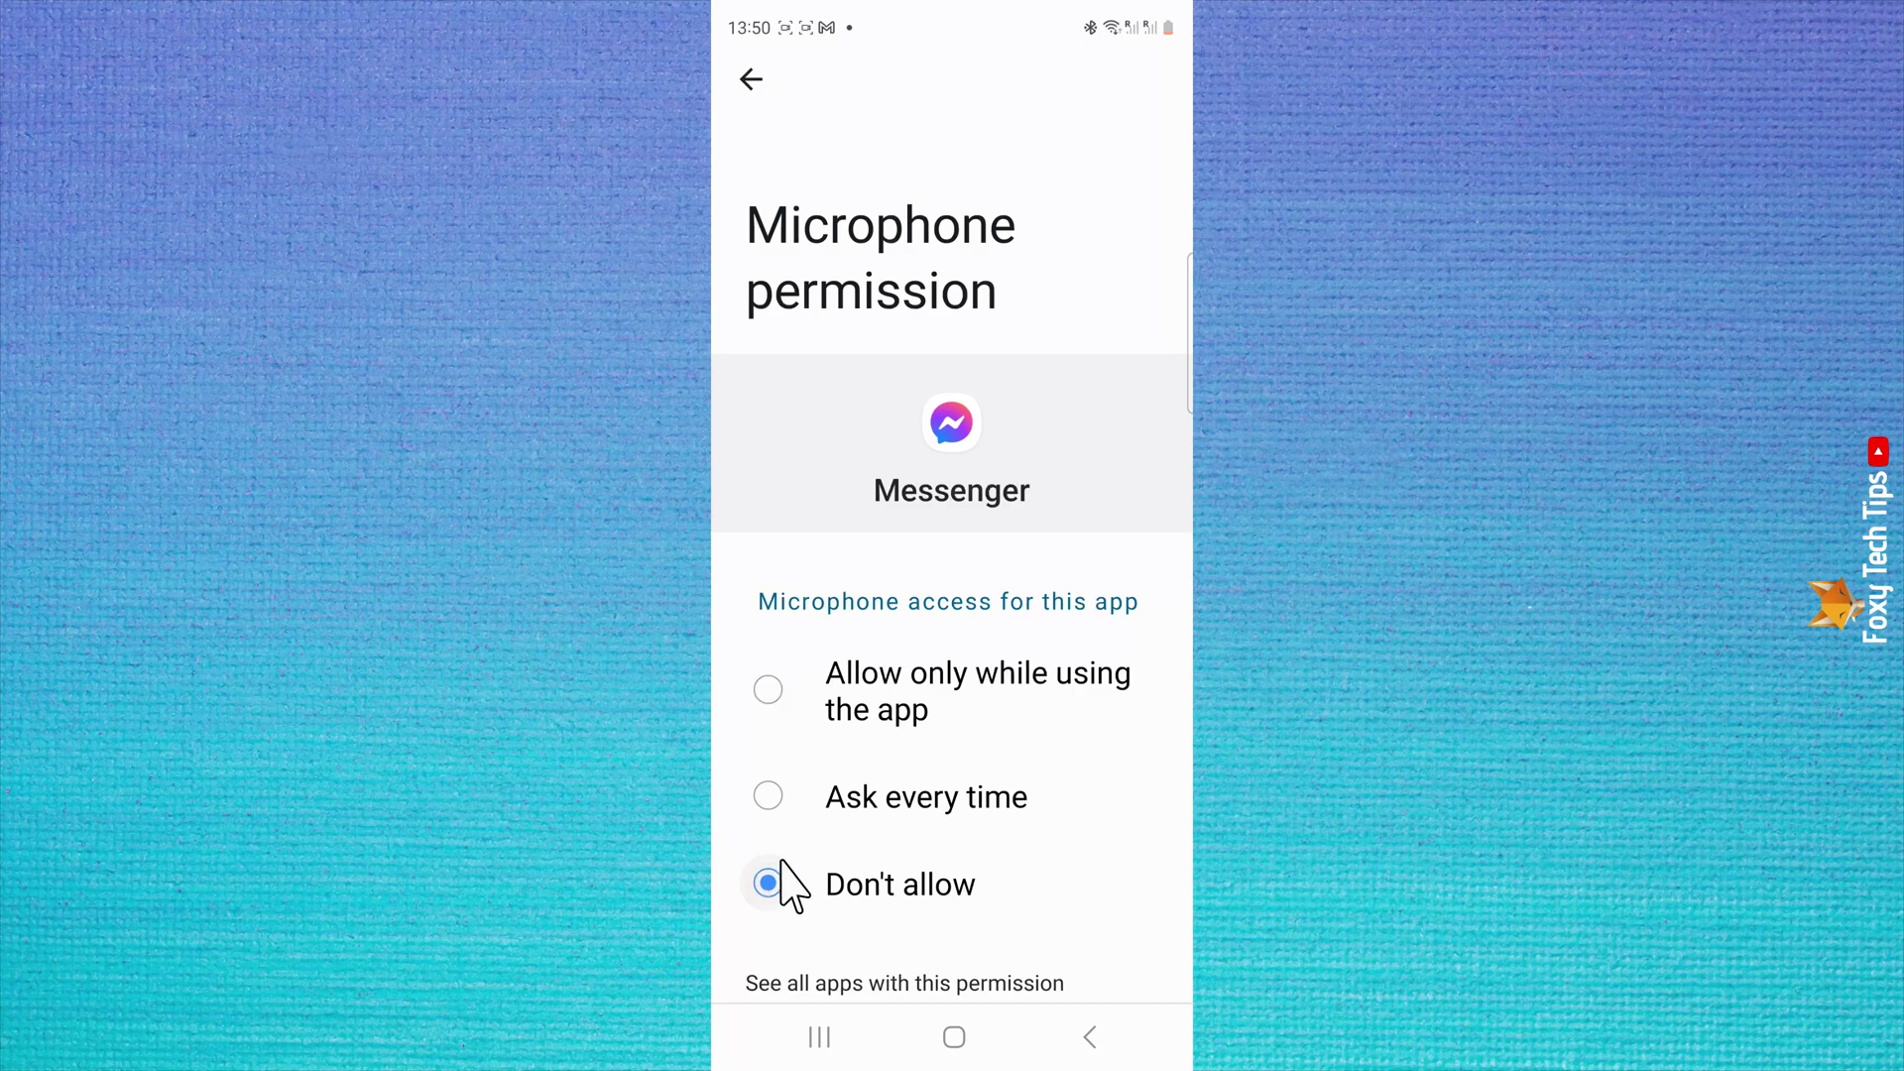
{"action": "left_click", "coordinate": [751, 79]}
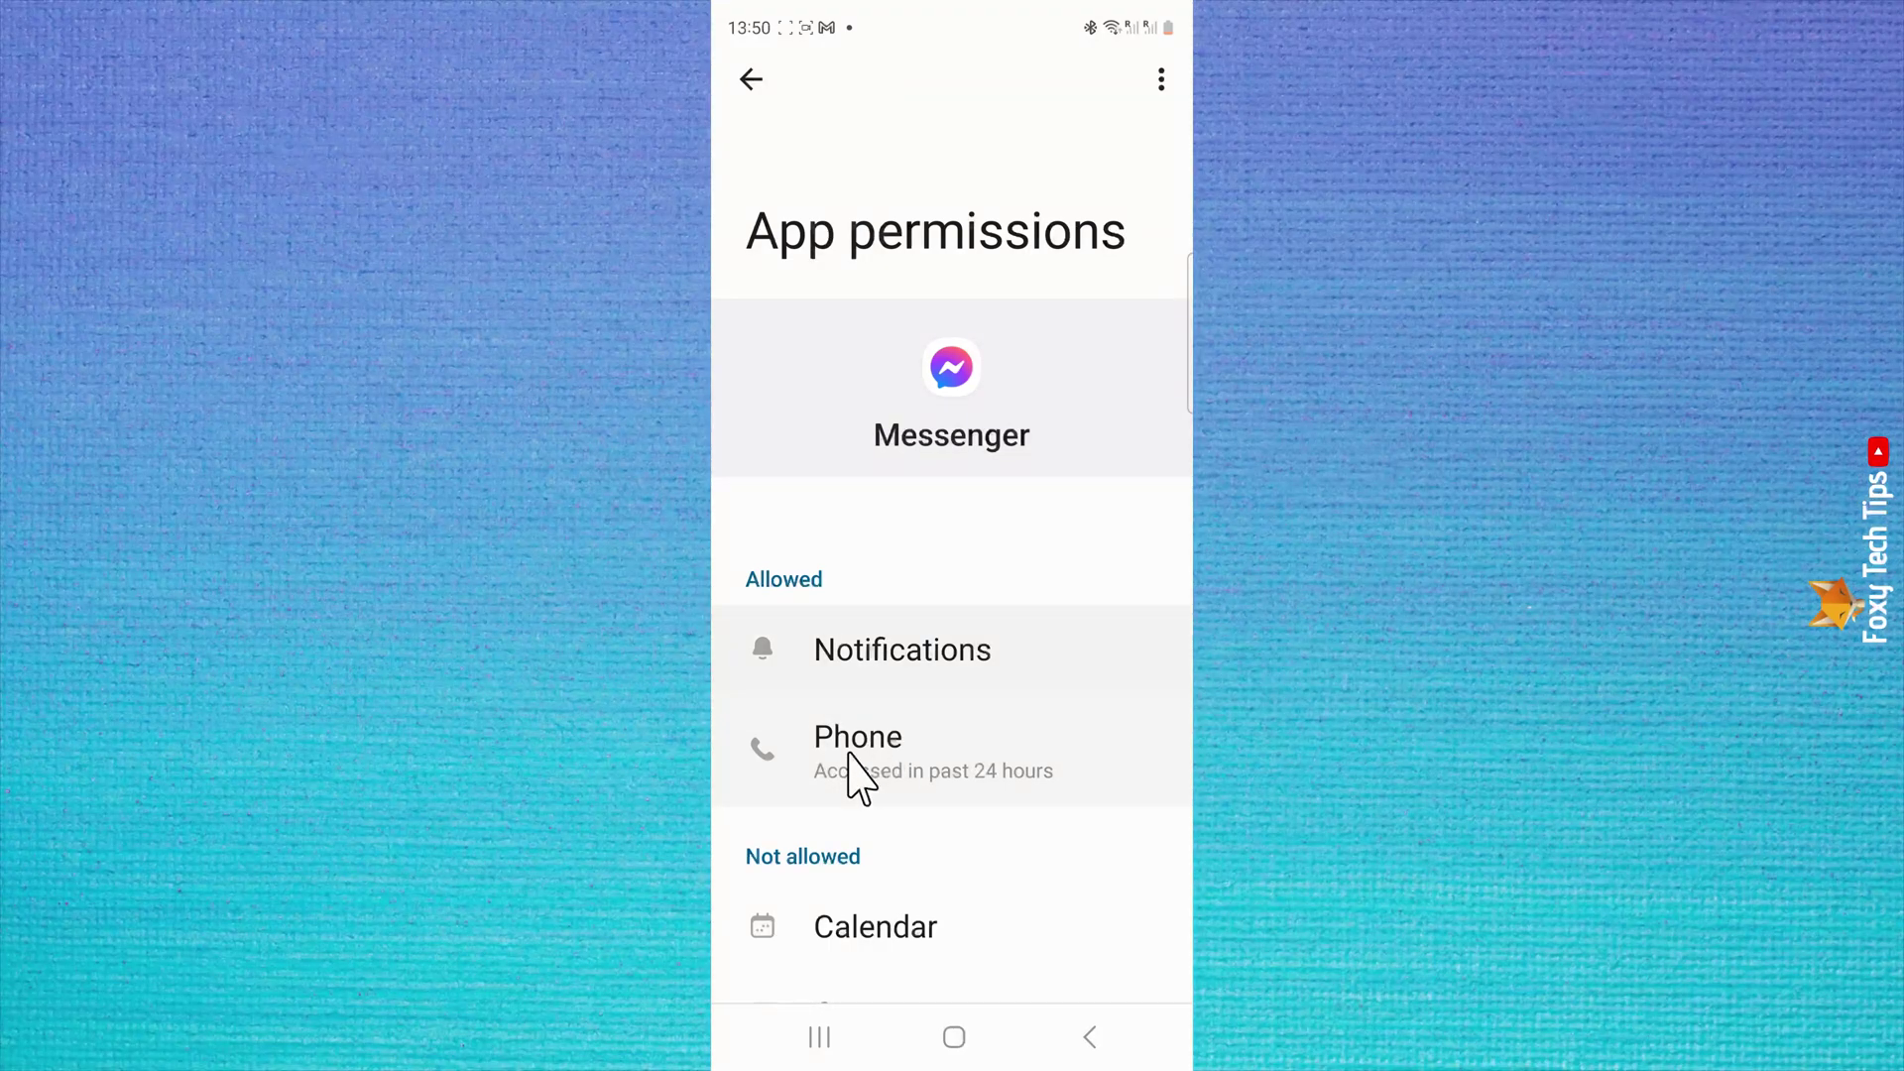
- Deny Messenger access to the phone permission and go back to the app permissions overview
{"action": "left_click", "coordinate": [851, 762]}
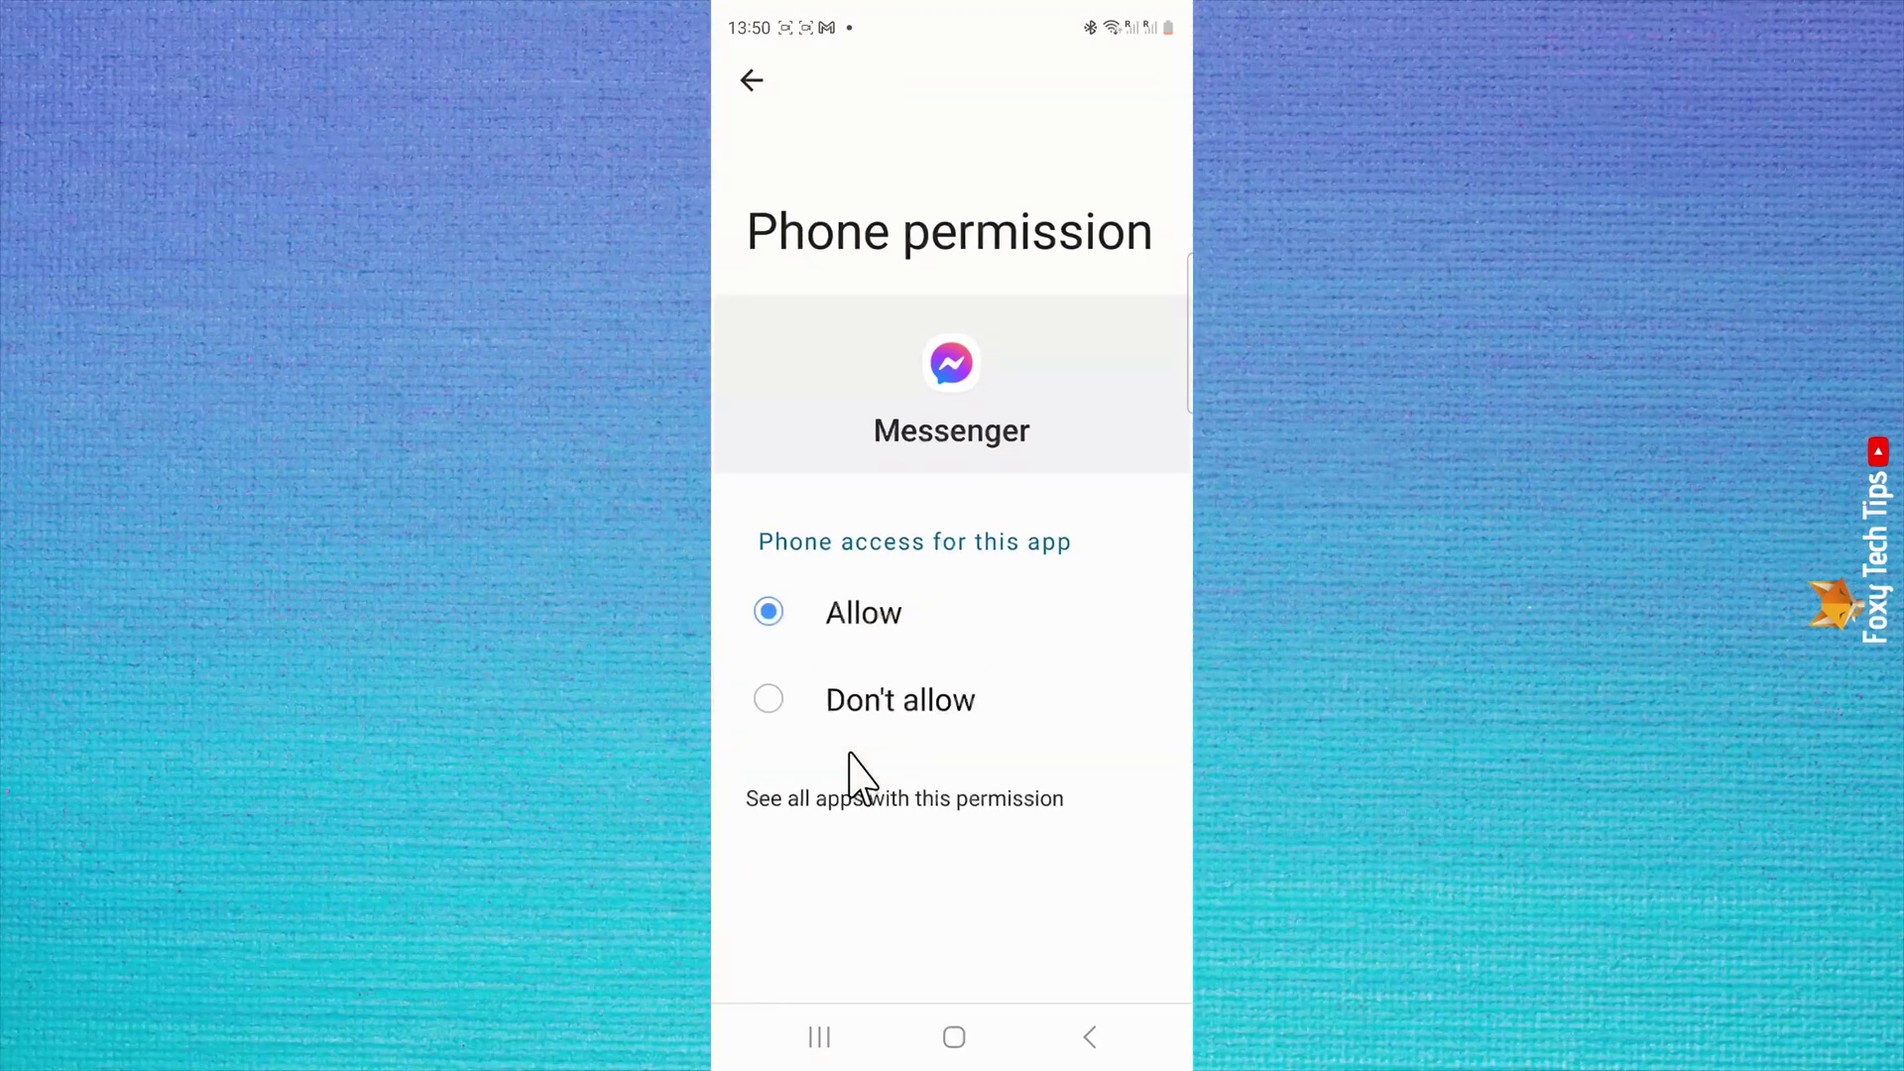
{"action": "left_click", "coordinate": [760, 702]}
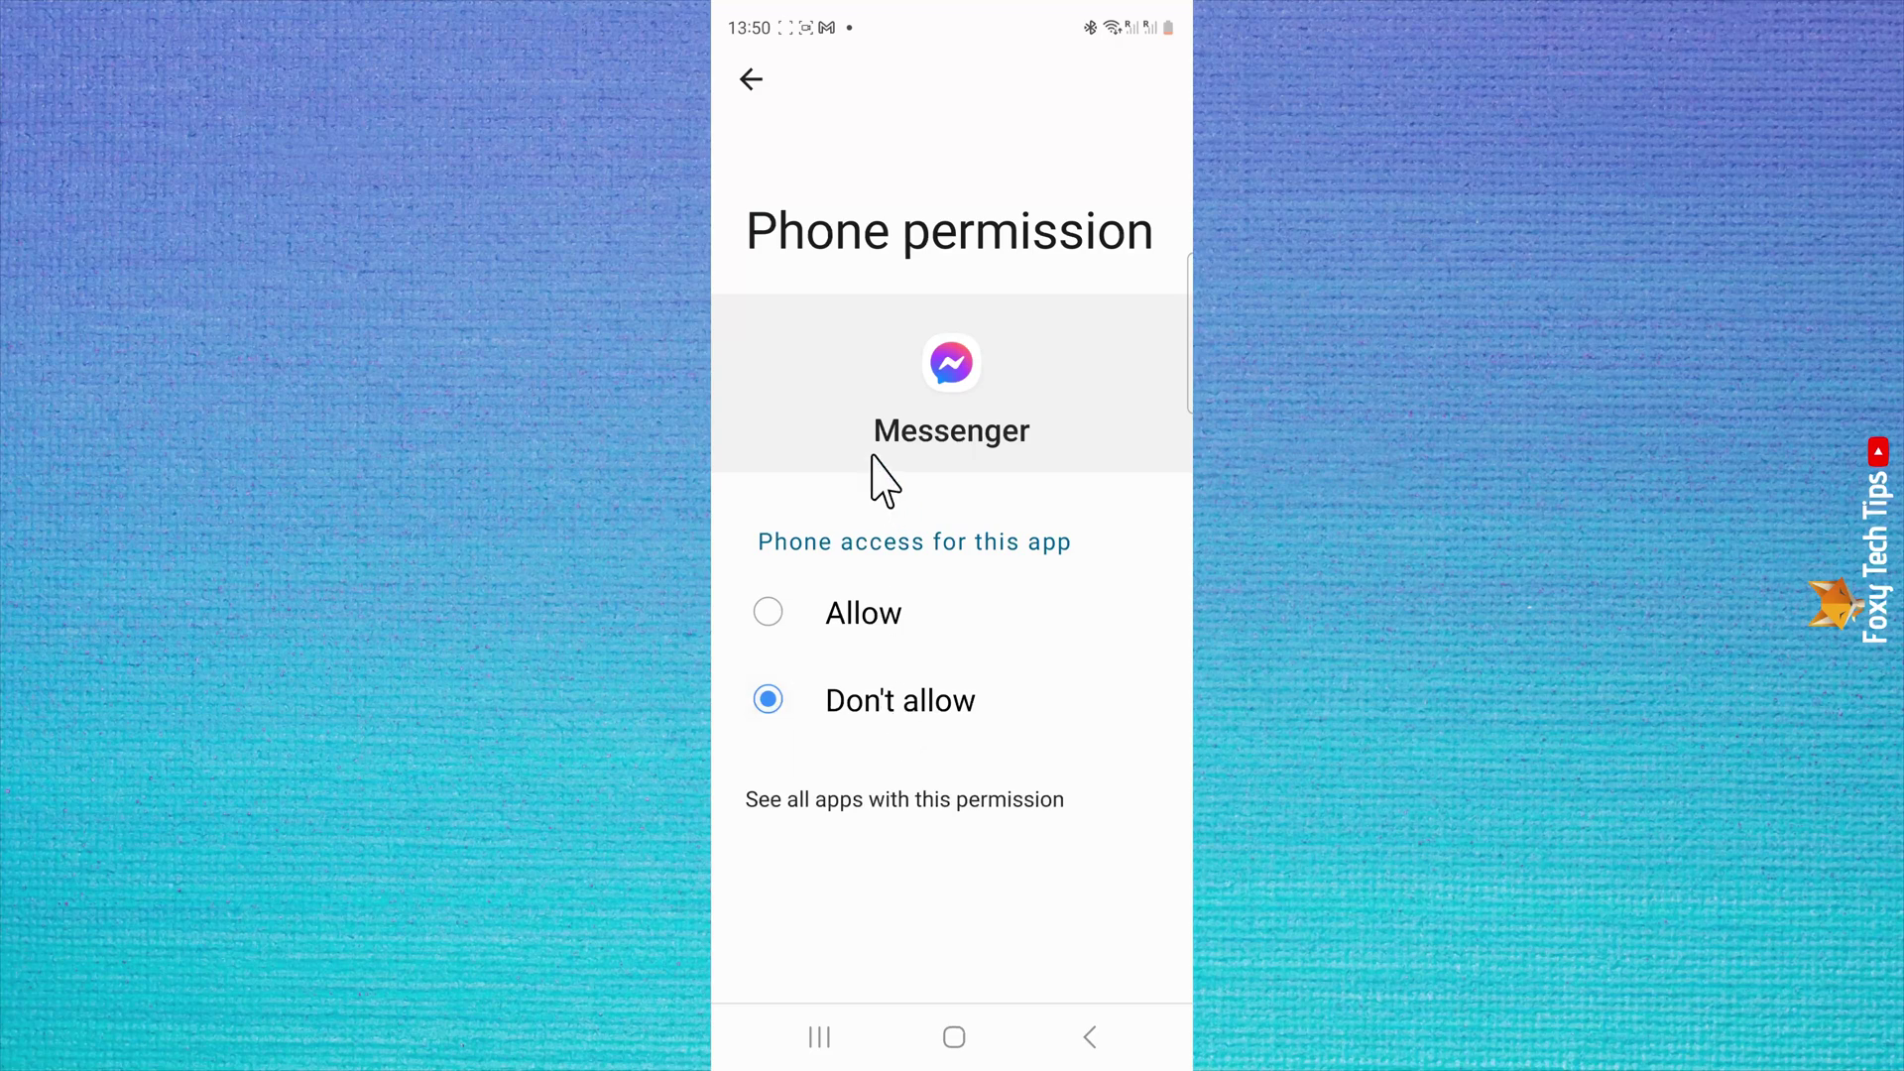
{"action": "left_click", "coordinate": [751, 80]}
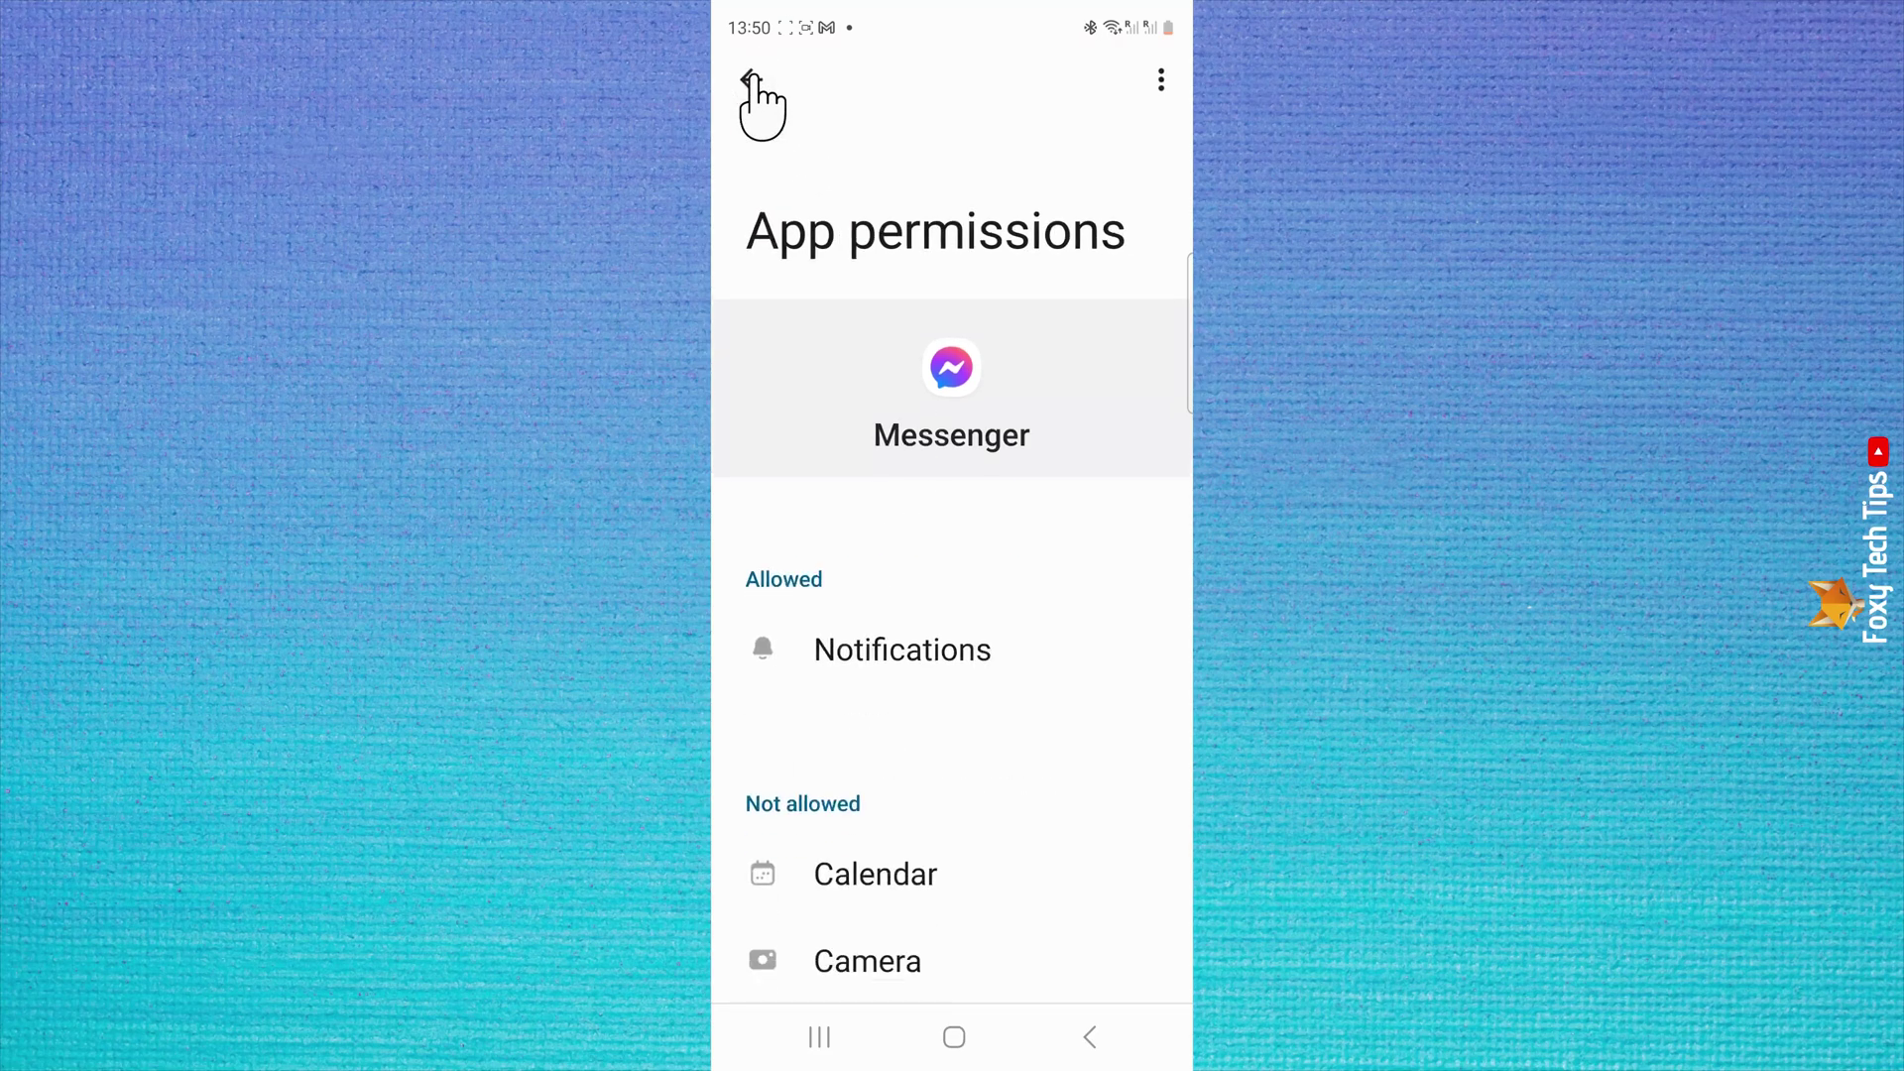